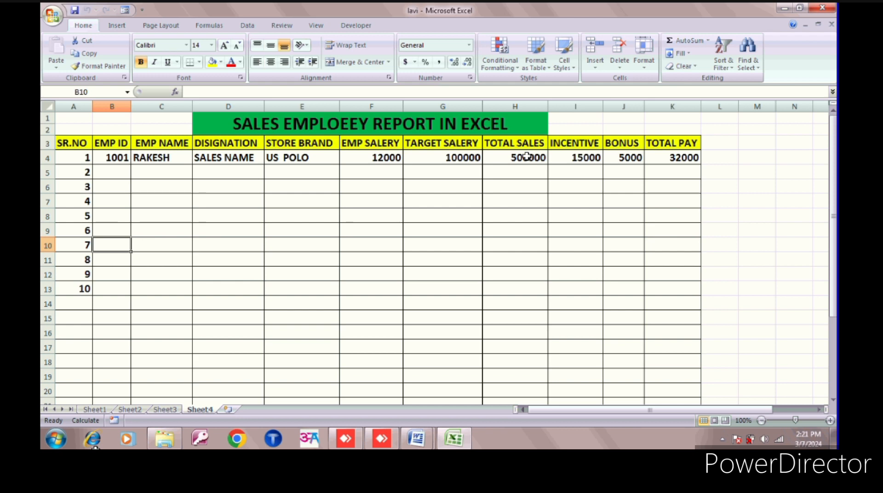
- Set the first employee's total sales in H4 to 400000
left_click(527, 157)
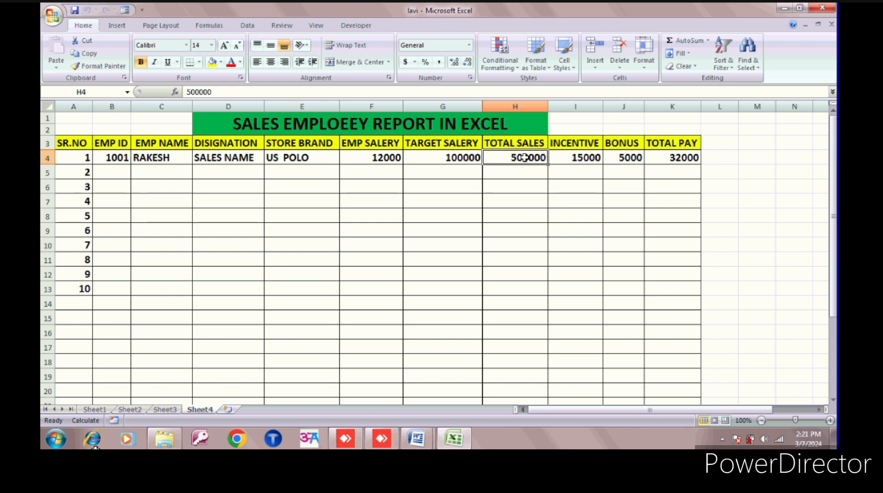
type("400000")
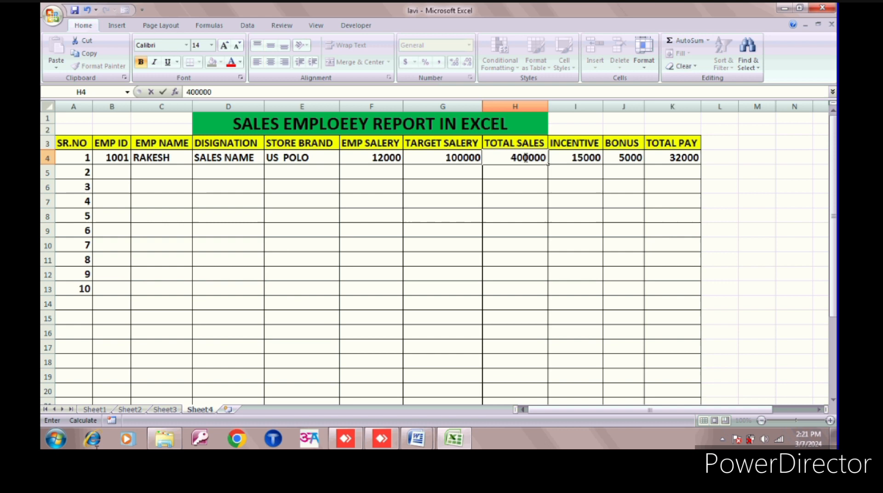
key("Return")
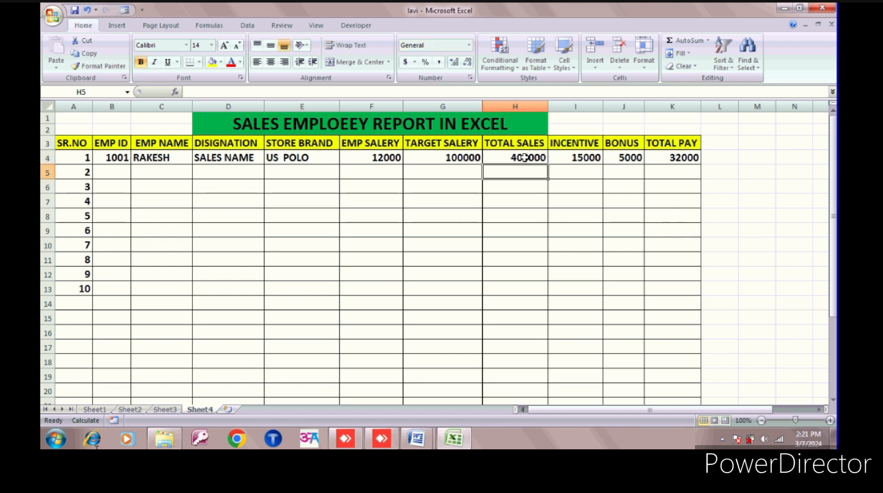
- Set the first employee's total sales in H4 to 300000
left_click(524, 157)
type("3")
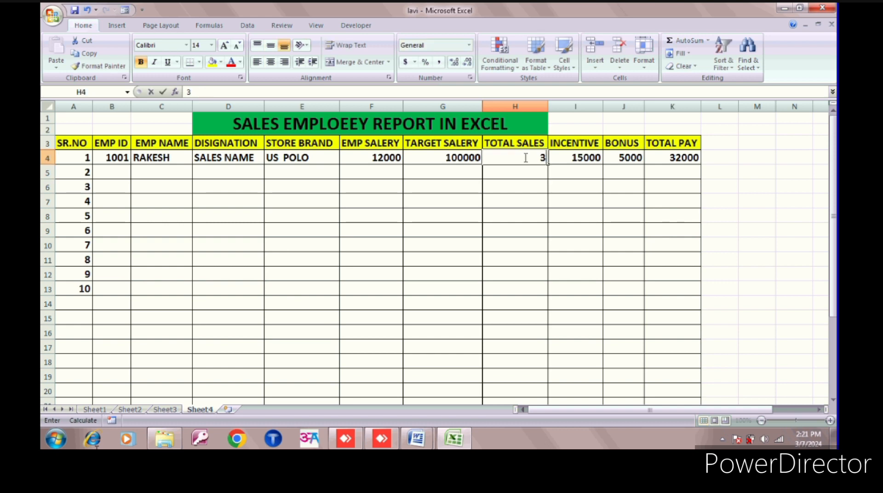
type("00000")
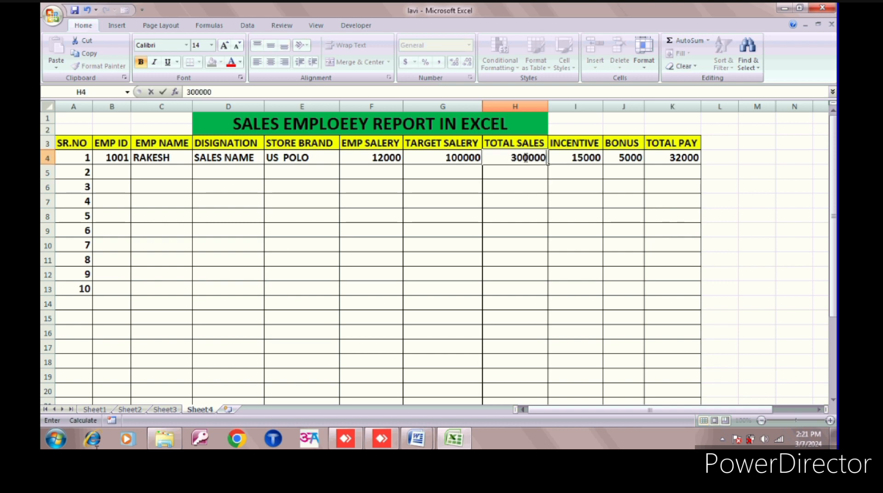
key("Return")
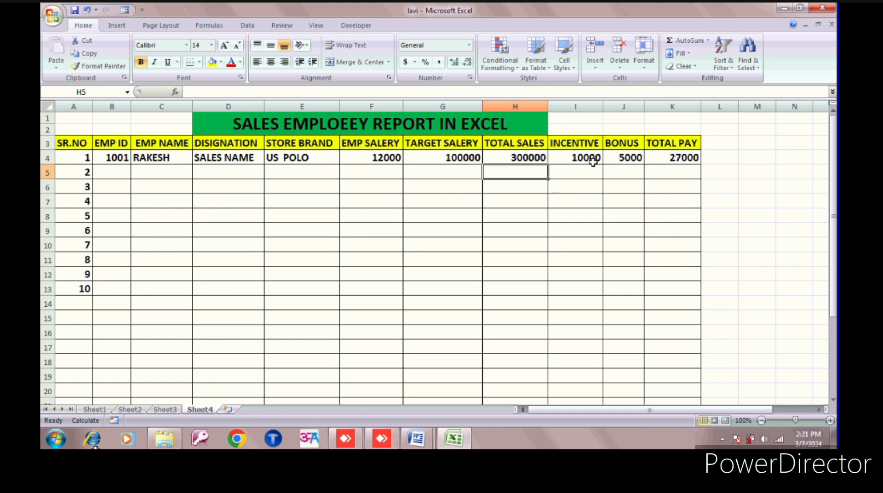
- Enter the second employee's ID in B5, continuing the numbering from the row above
left_click(124, 171)
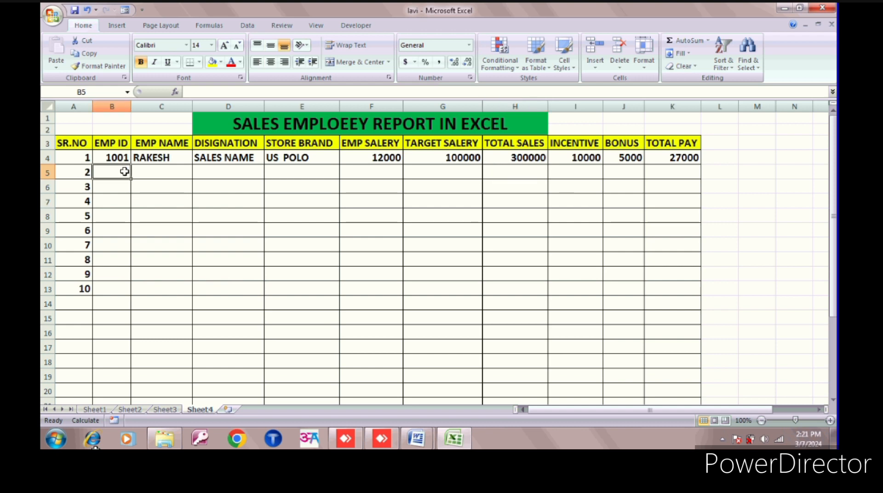
type("10002")
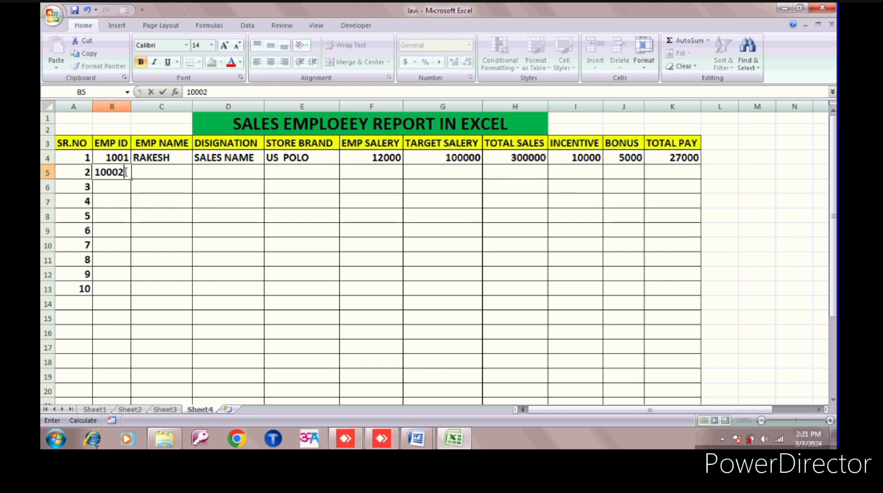
key("BackSpace")
key("BackSpace")
key("BackSpace")
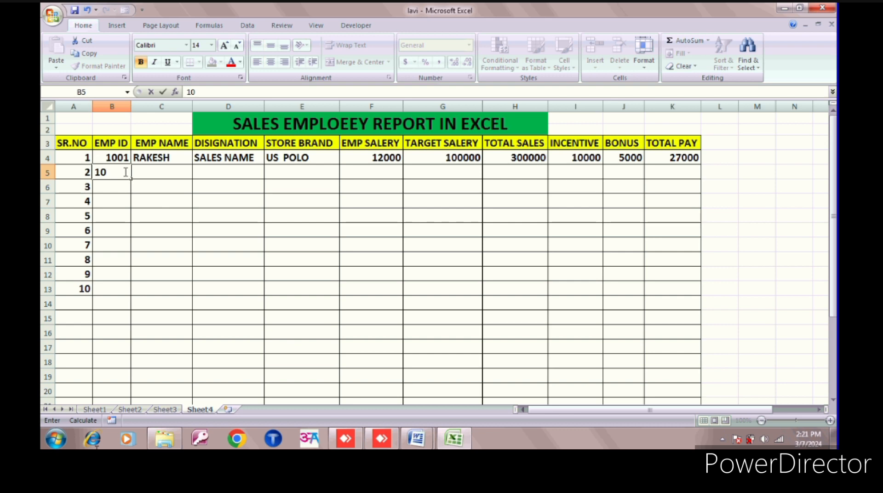
type("02")
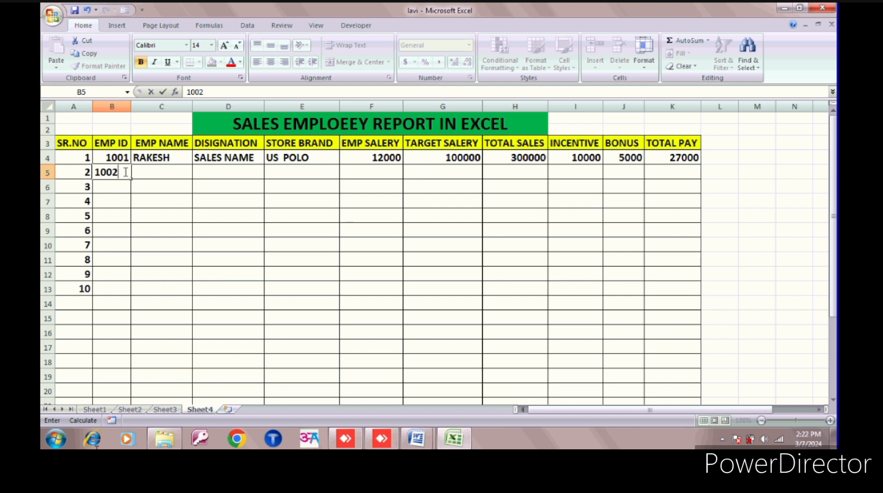
- Enter the second employee's name in capital letters in C5
left_click(167, 173)
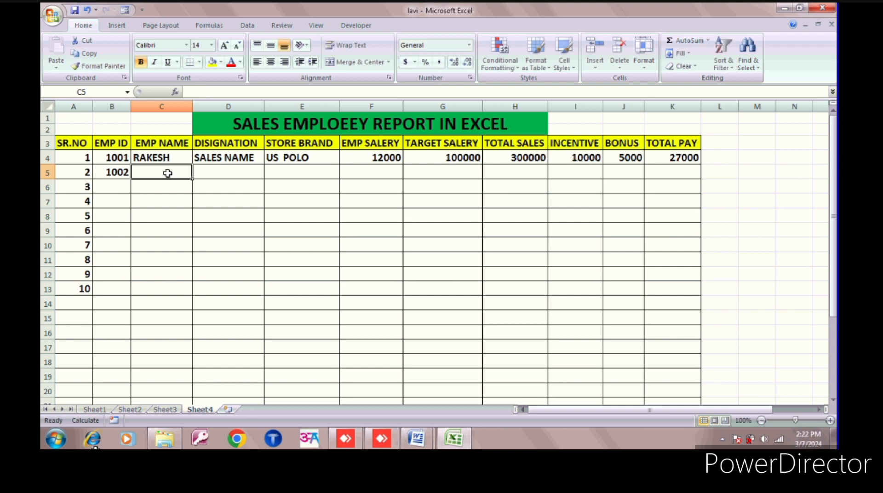
type("mahi")
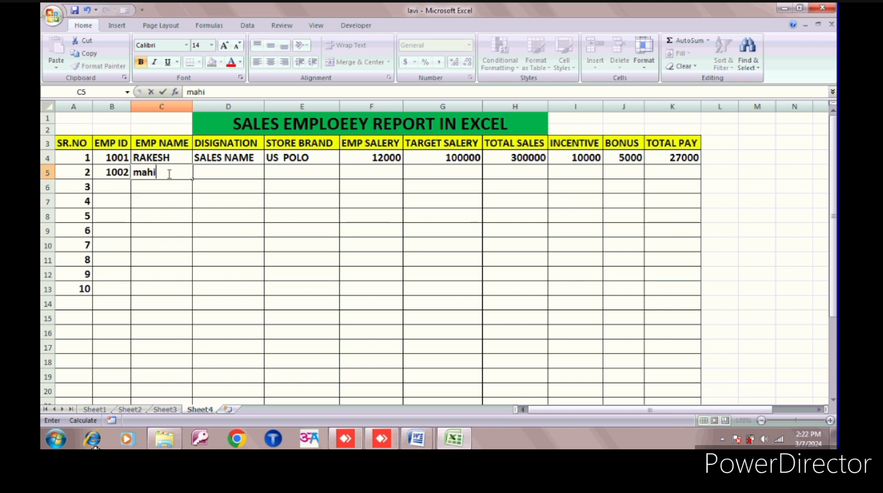
key("BackSpace")
key("BackSpace")
key("BackSpace")
key("BackSpace")
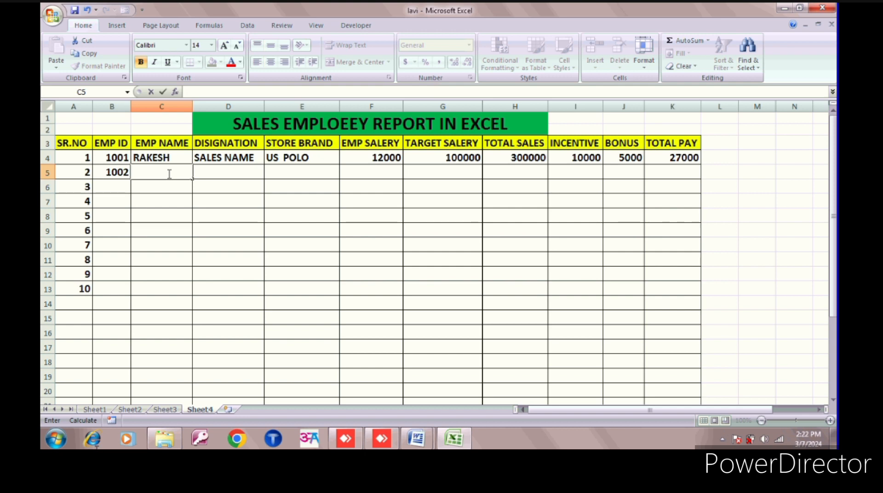
type("MAHI")
key("Return")
- Fill the designation SALES NAME from D4 down into D5 for the second employee
key("Right")
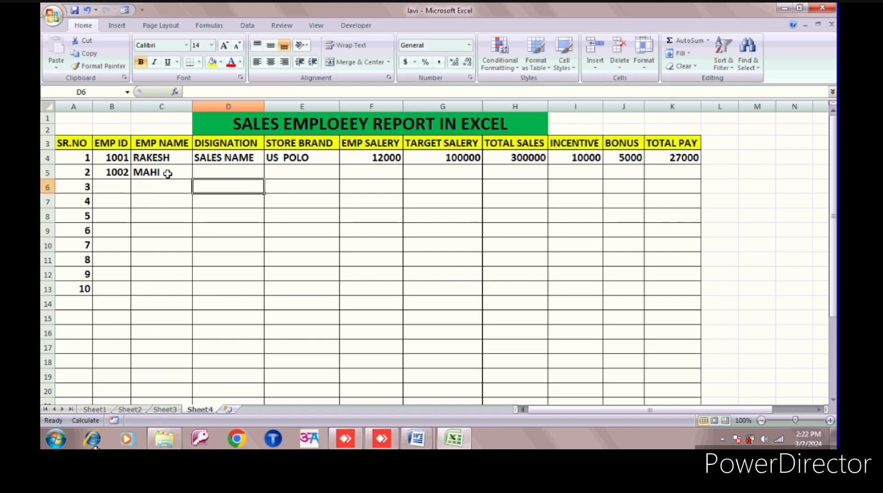
key("Up")
left_click(261, 157)
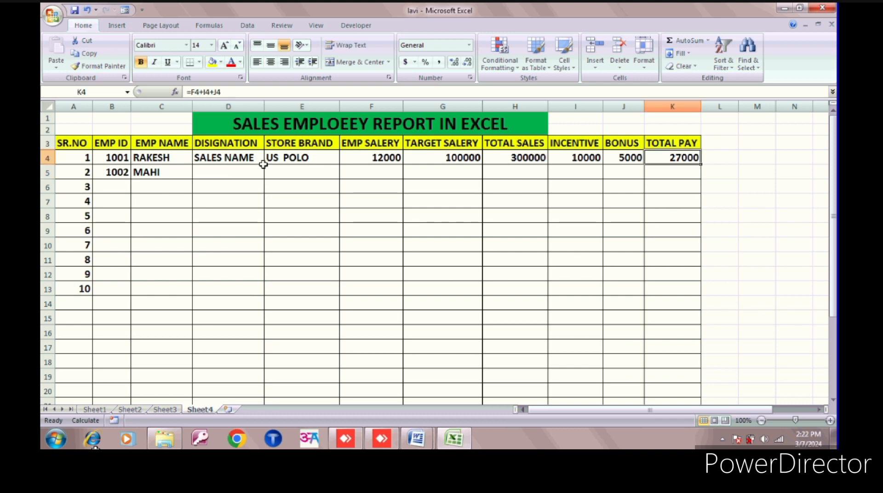
left_click_drag(264, 165, 265, 179)
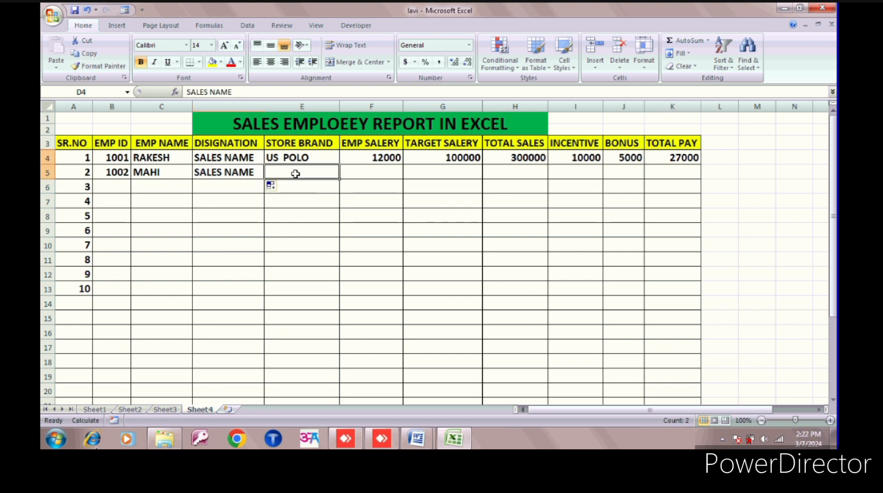
- Enter ZARA as the second employee's store brand in E5 and 15000 as the salary in F5
left_click(295, 173)
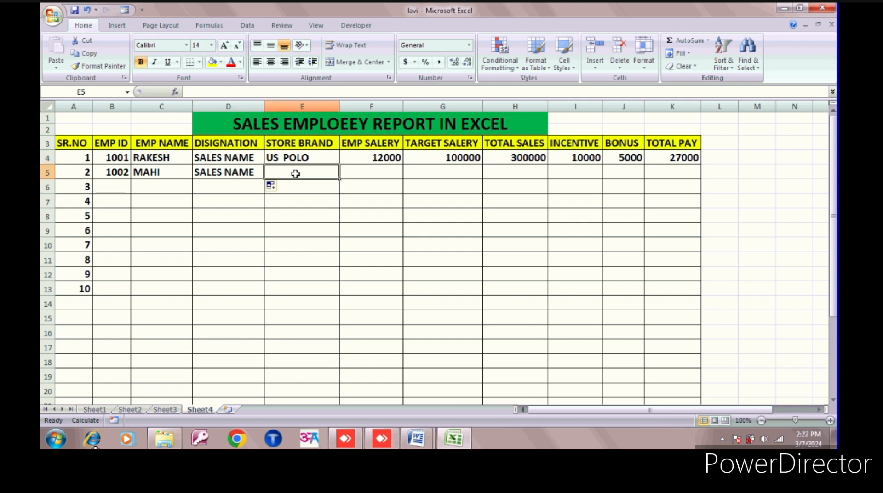
type("ZARA")
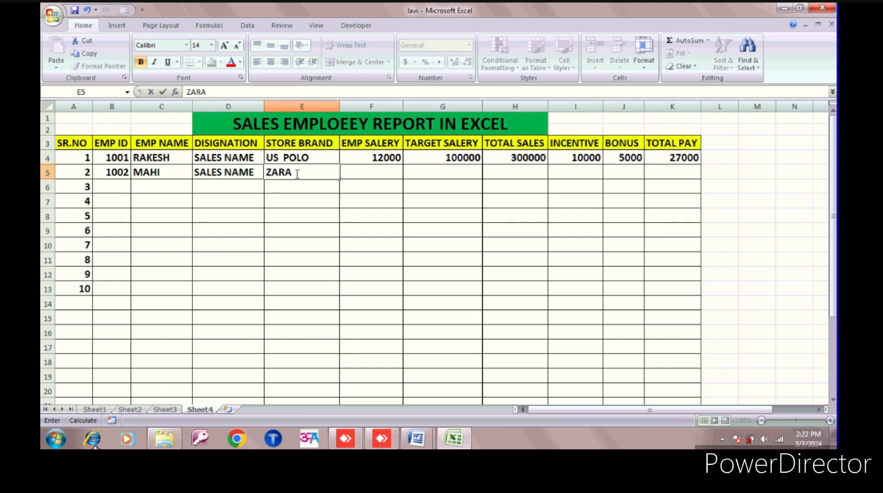
key("Tab")
type("15000")
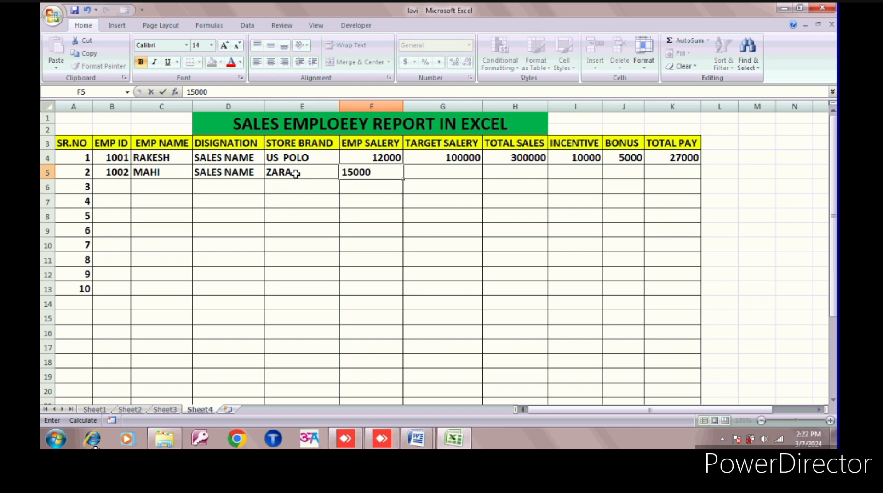
key("Tab")
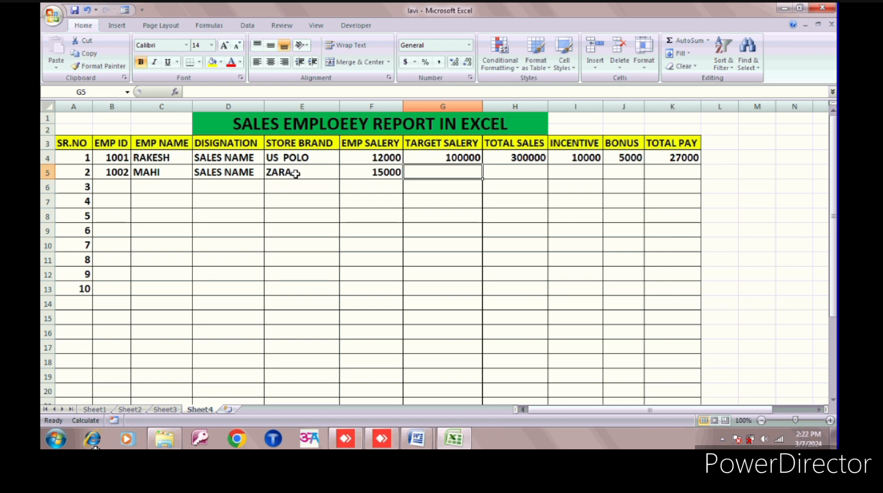
- Enter a target of 150000 in G5 and total sales of 600000 in H5
type("15")
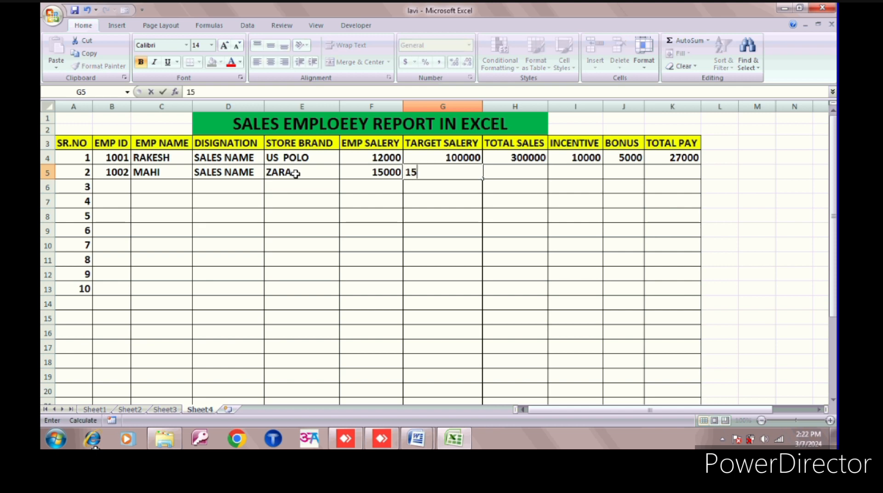
type("0000")
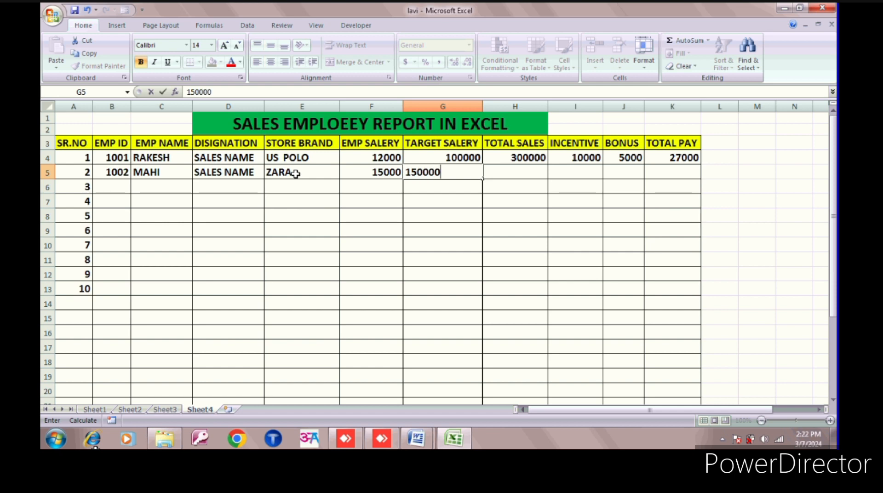
key("Tab")
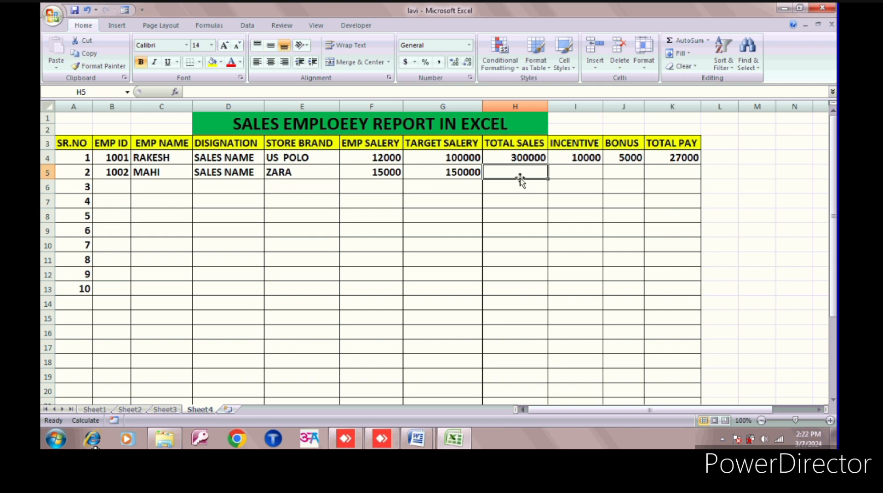
type("6")
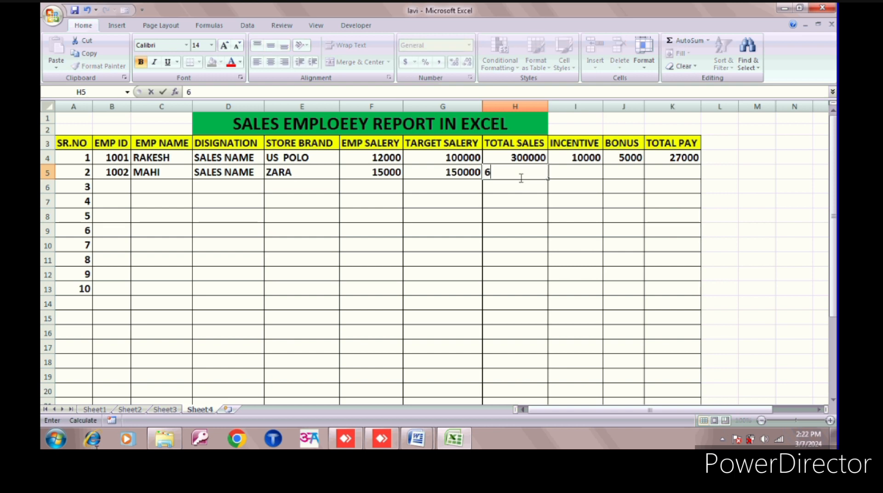
type("00000")
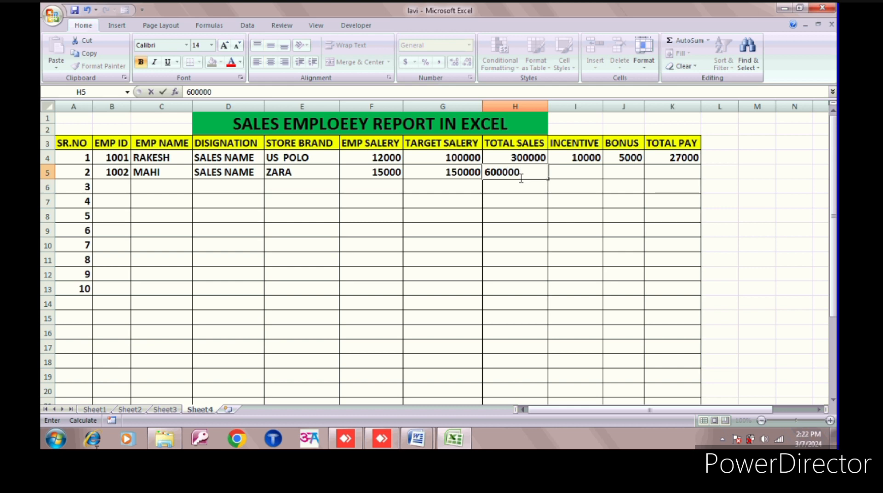
key("Tab")
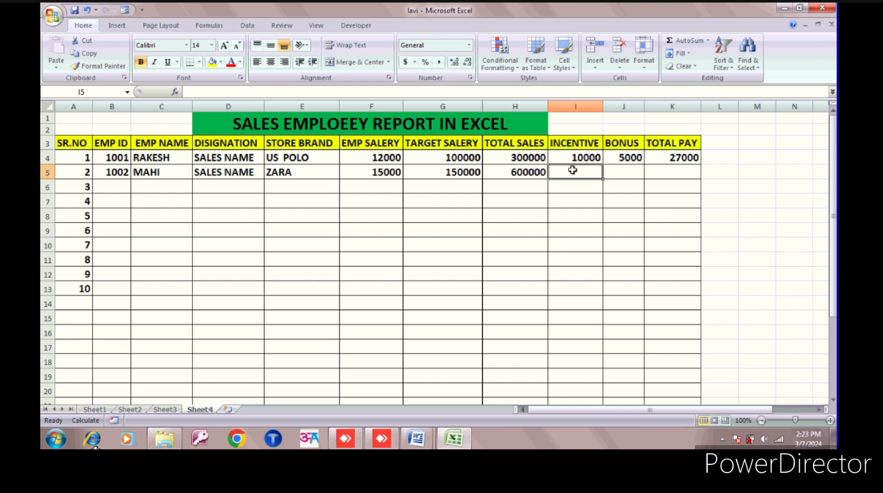
- Start a nested IF formula in I5 that gives an incentive of 15000 when H5>=(G5*4)
type("=I")
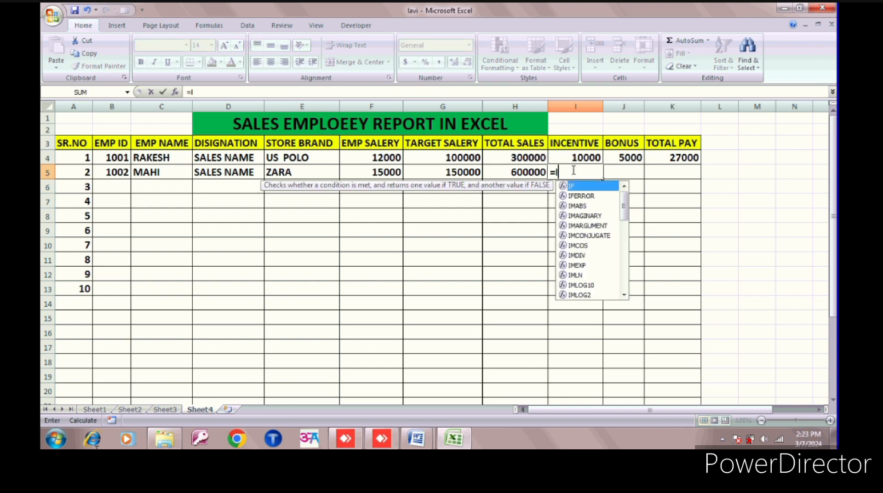
type("F(")
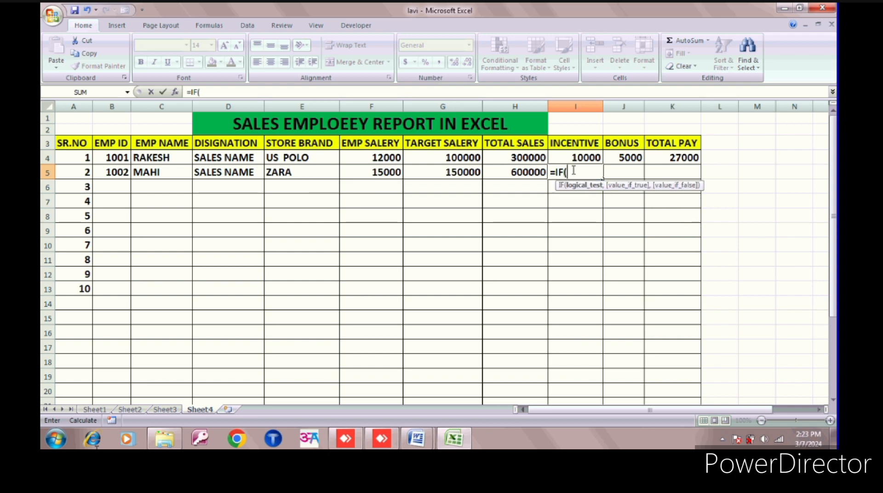
left_click(523, 170)
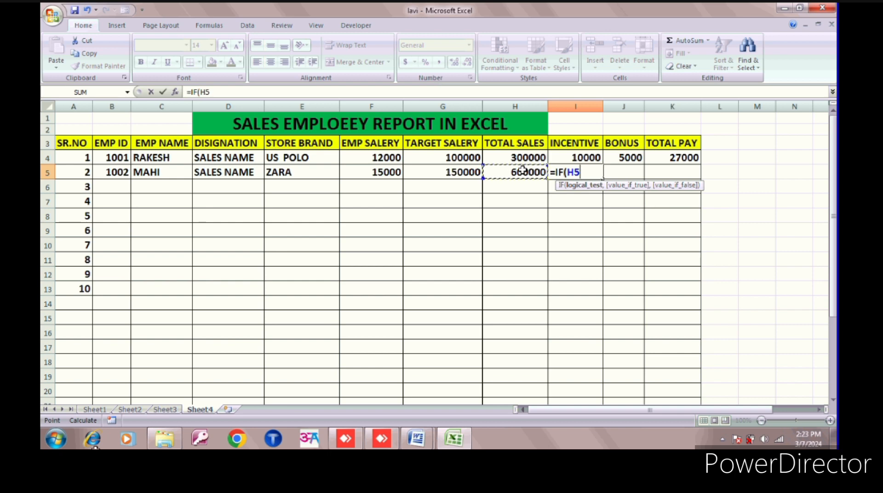
type(">=(")
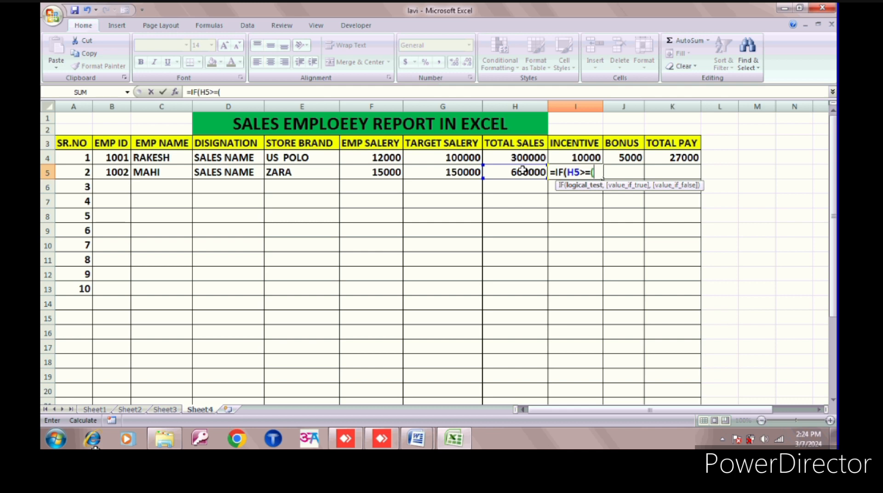
left_click(454, 171)
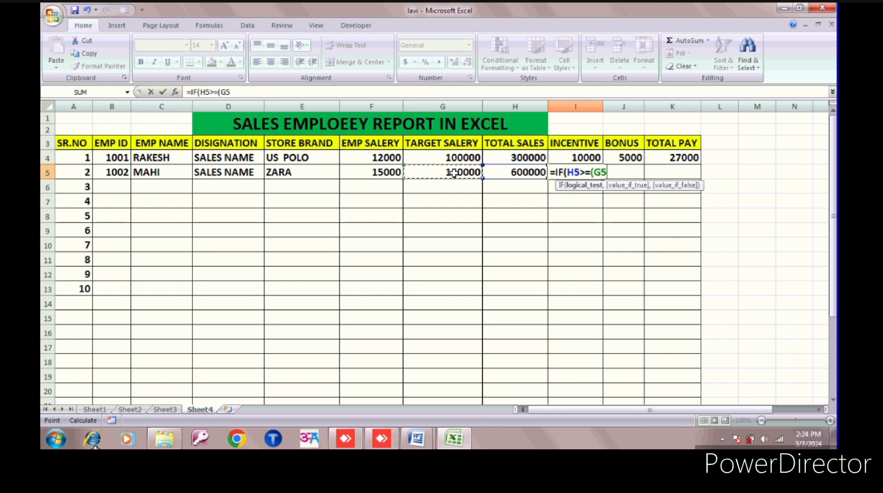
type("*")
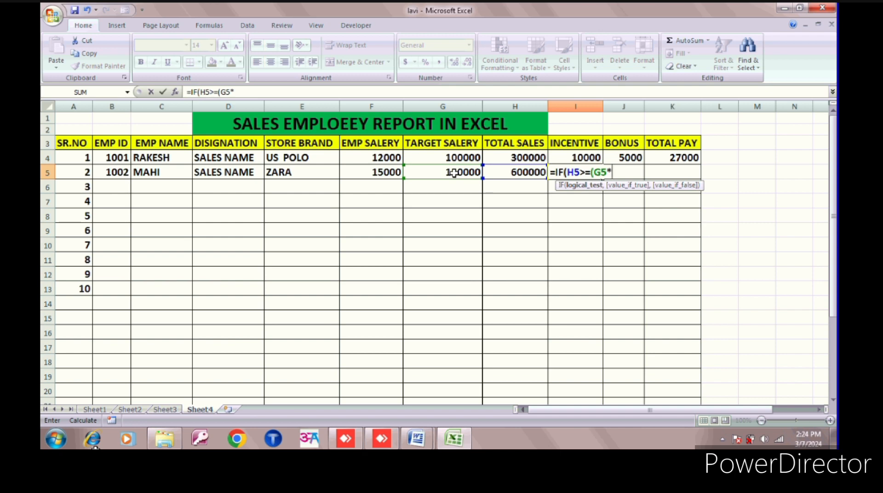
type("4),1")
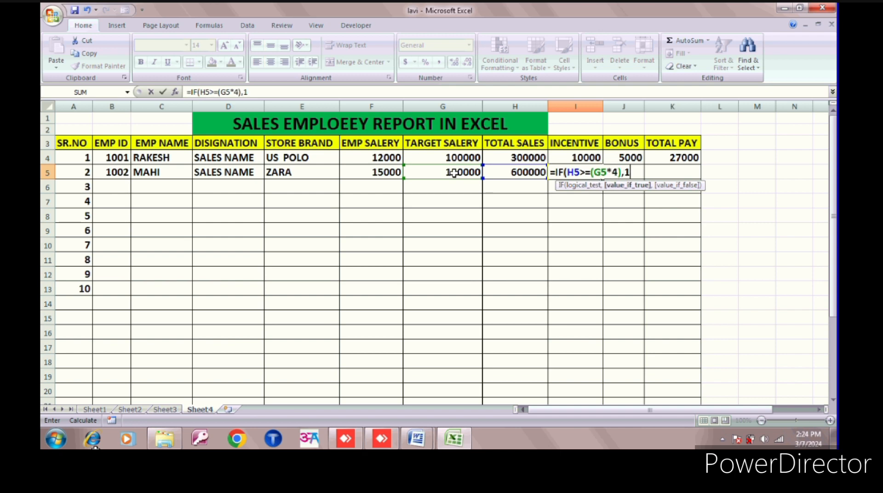
type("5000,IF(")
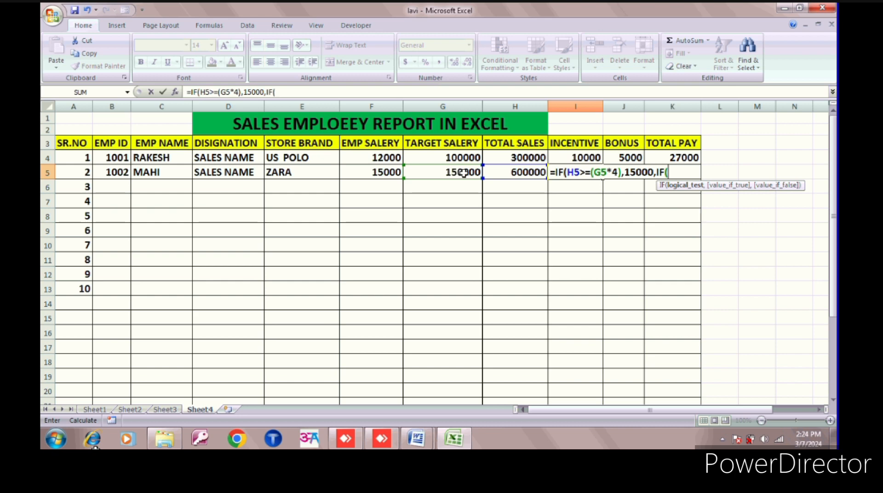
- Set the second IF condition in the I5 formula to H5>=(G5*3) with 1000 as its true value
left_click(498, 173)
type(">=")
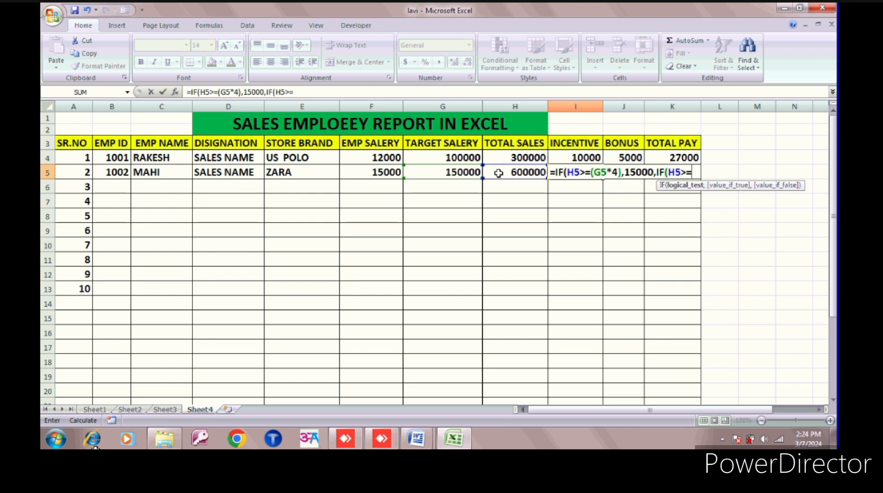
type("(")
left_click(464, 173)
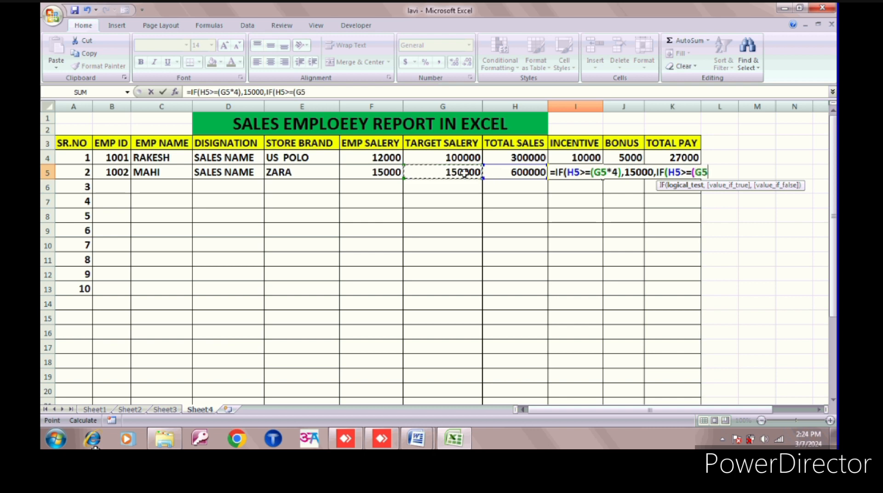
type("*3),")
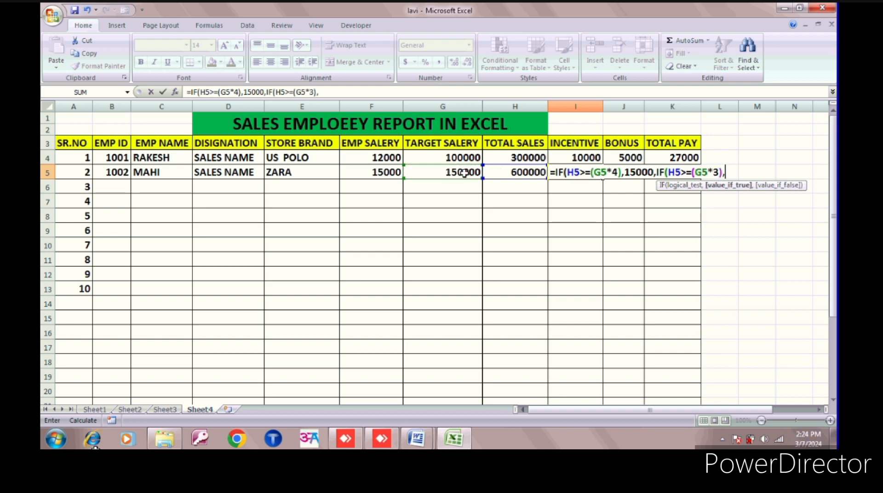
type("1000")
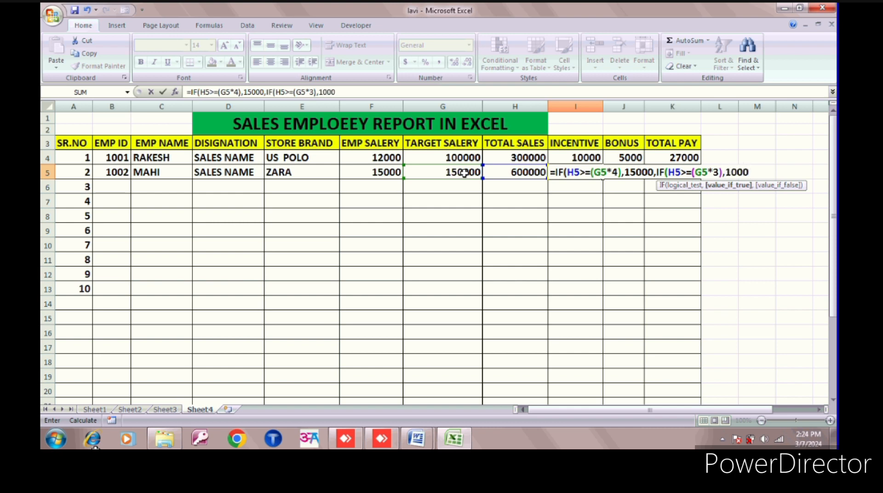
- Add a third nested IF to the I5 formula that returns 5000 when H5>=(G5*2)
type(",IF(")
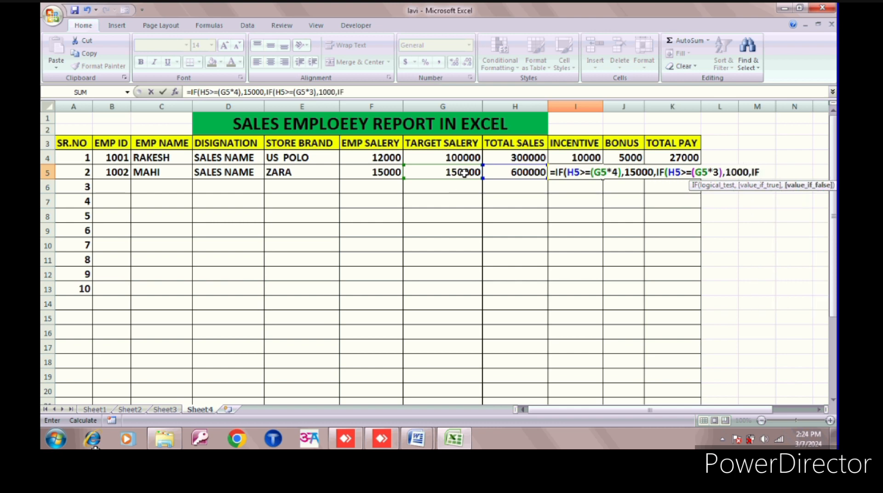
left_click(463, 173)
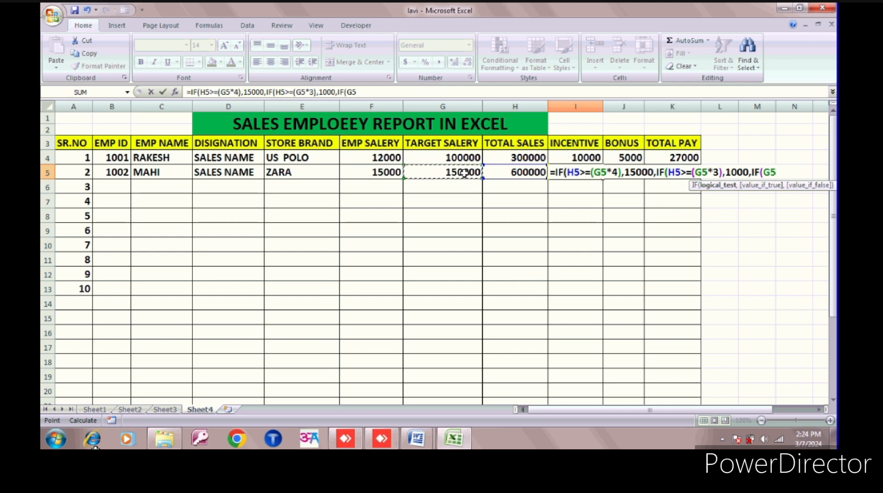
left_click(500, 166)
type(">=(")
left_click(451, 171)
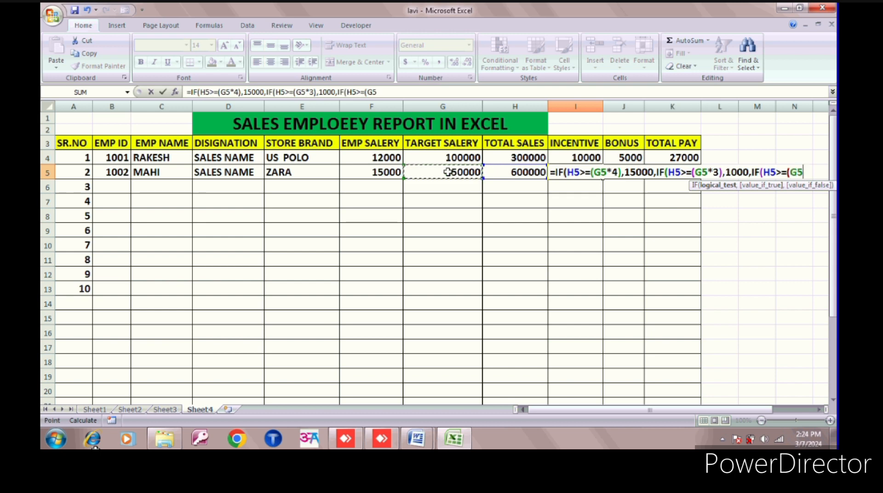
type("*2)")
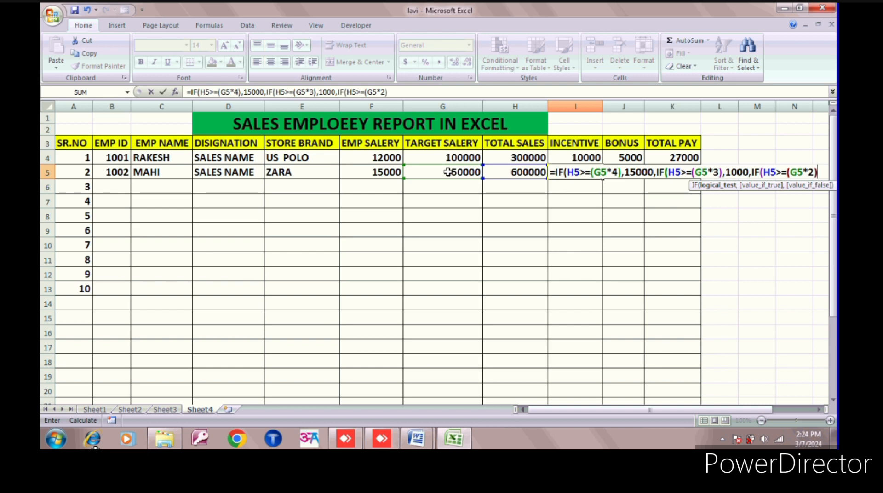
type(",5000")
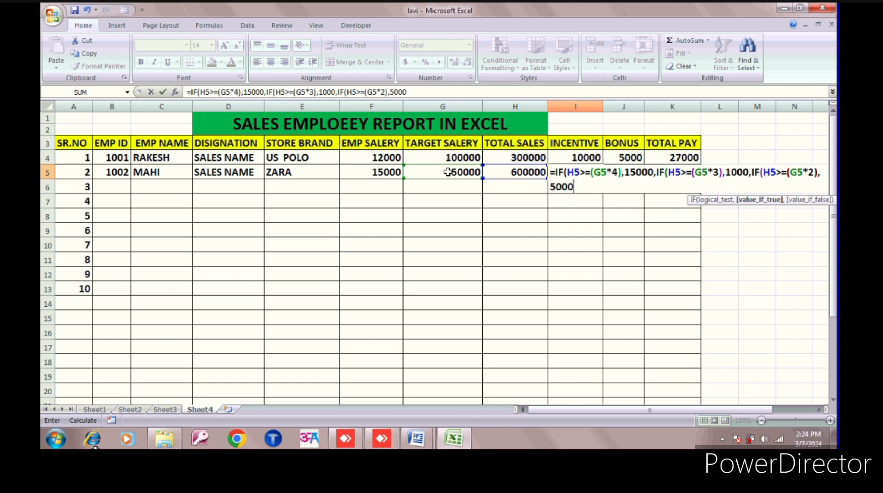
- Add a fourth nested IF to the I5 formula with the condition H5=>G5 and the value 2000
type(",IF")
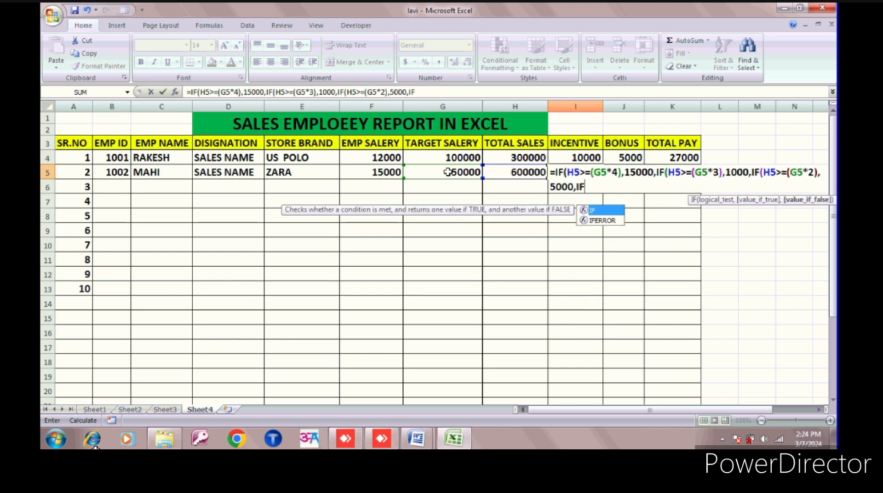
type("(")
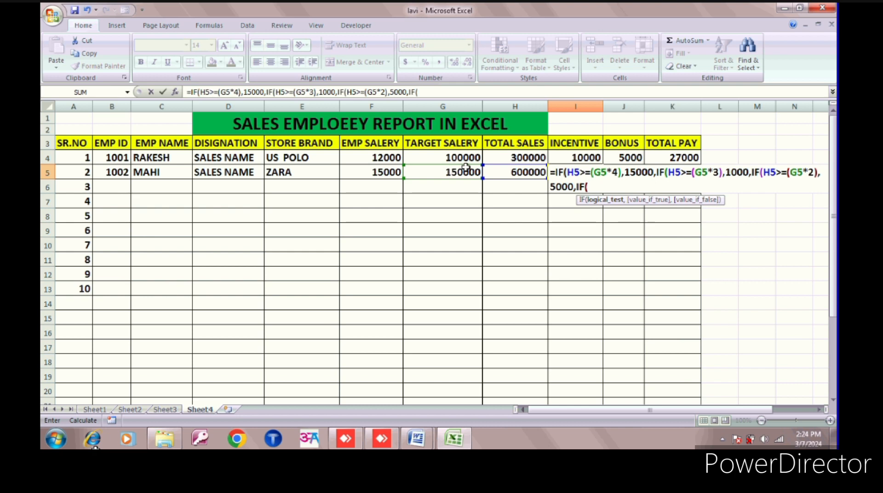
left_click(490, 170)
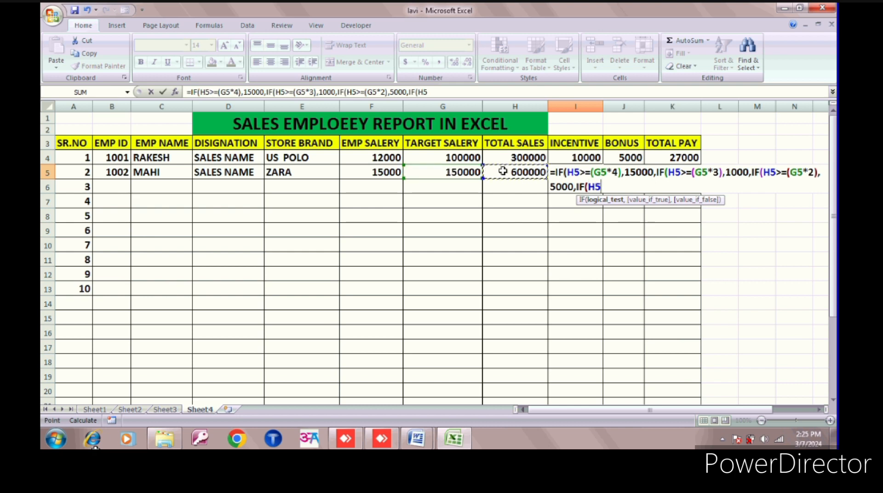
type(">=")
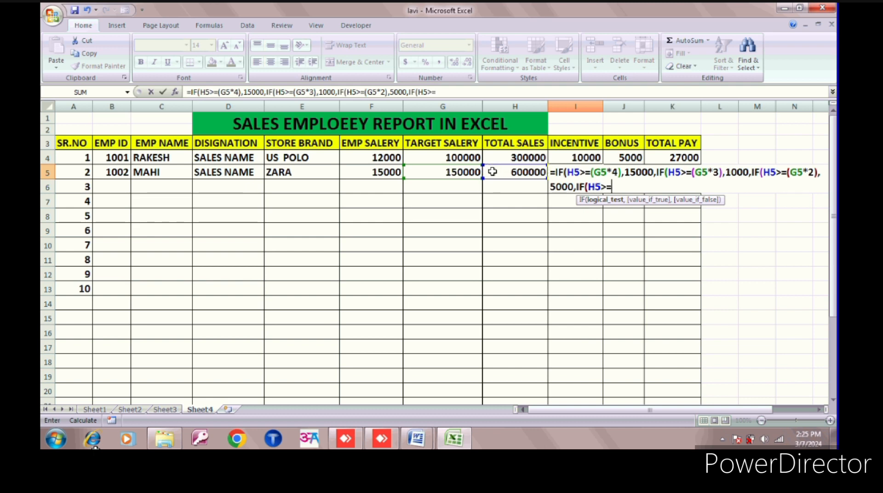
type("(")
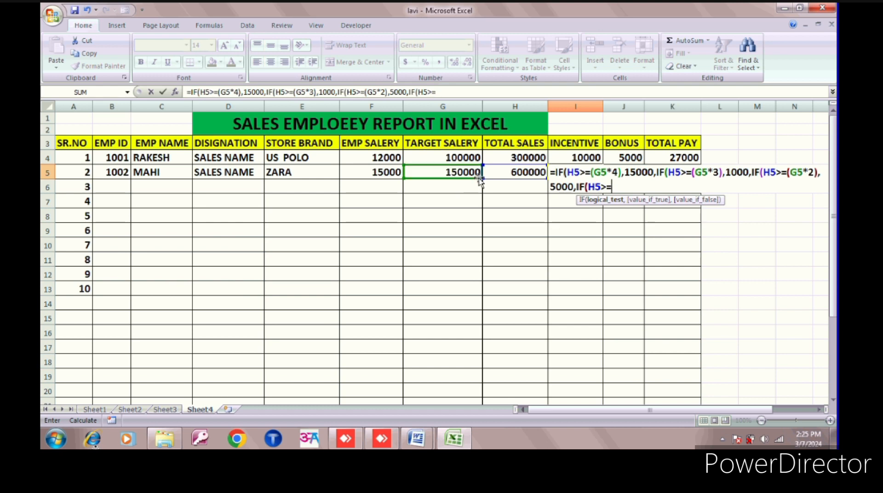
key("BackSpace")
key("BackSpace")
key("BackSpace")
type("=>")
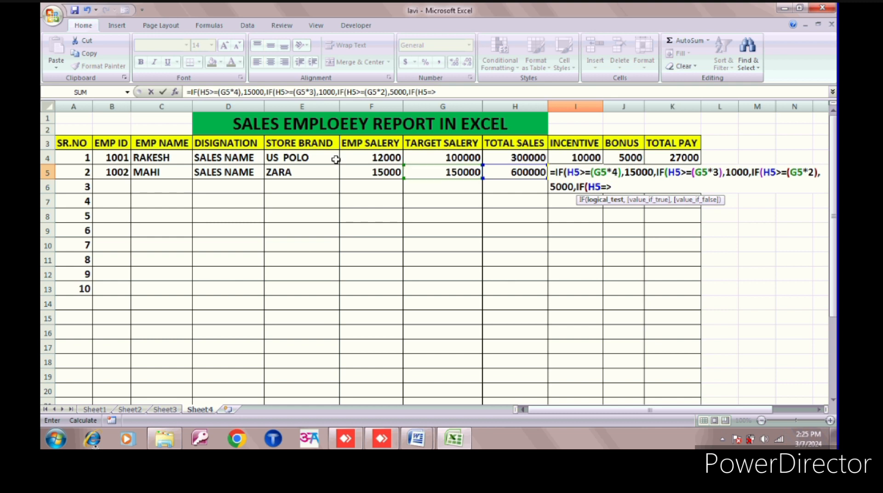
left_click(455, 170)
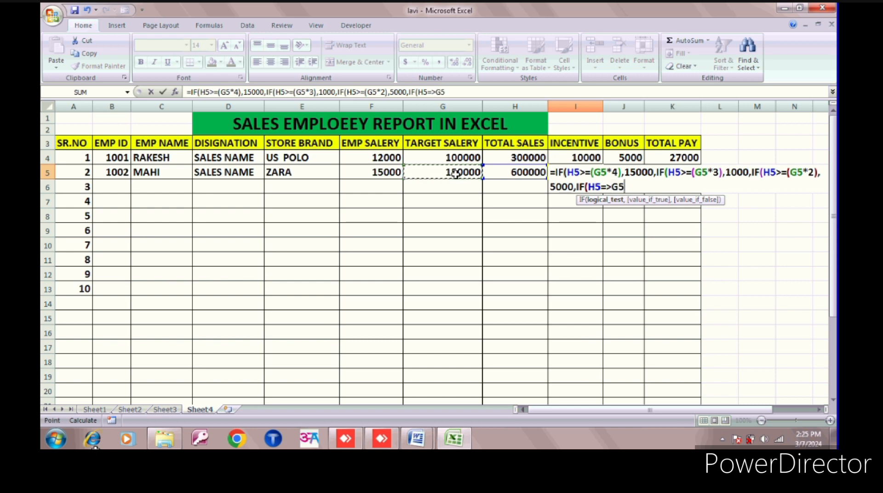
type(",2000")
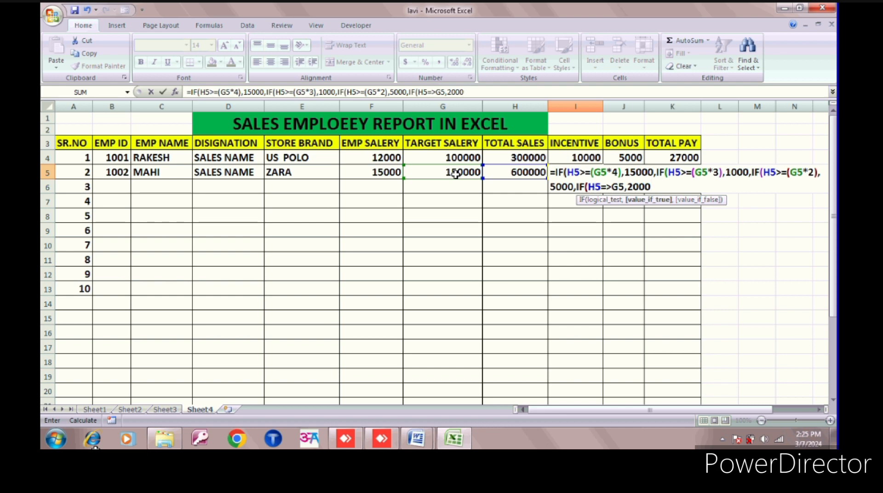
- Add a last nested IF for H5<G5 returning "TARGET NO ACHIVED", close with four parentheses and submit the I5 formula
type(",IF(")
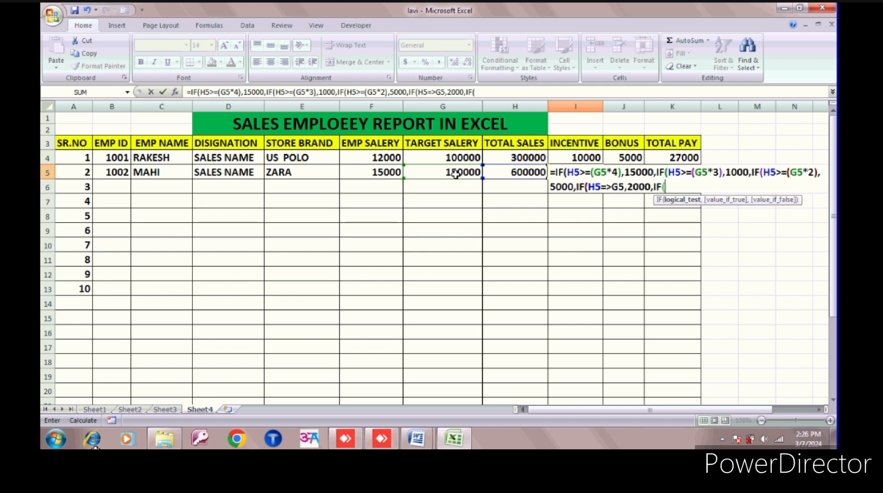
left_click(514, 172)
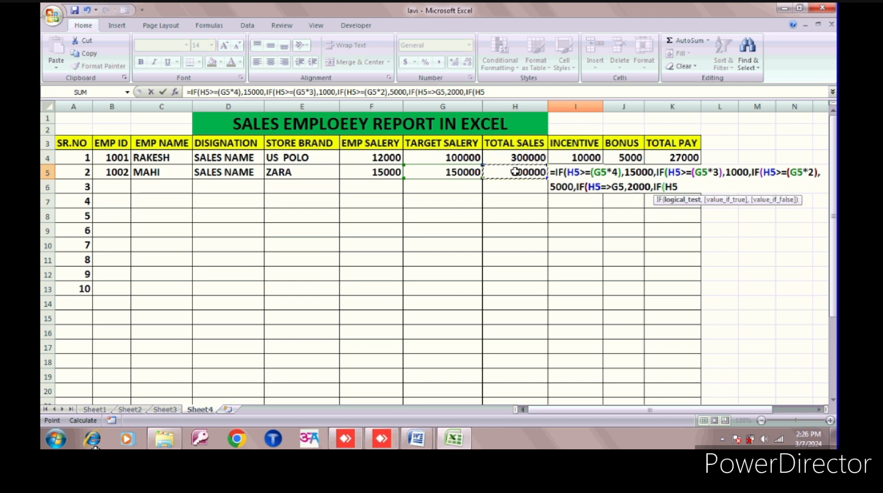
type("<")
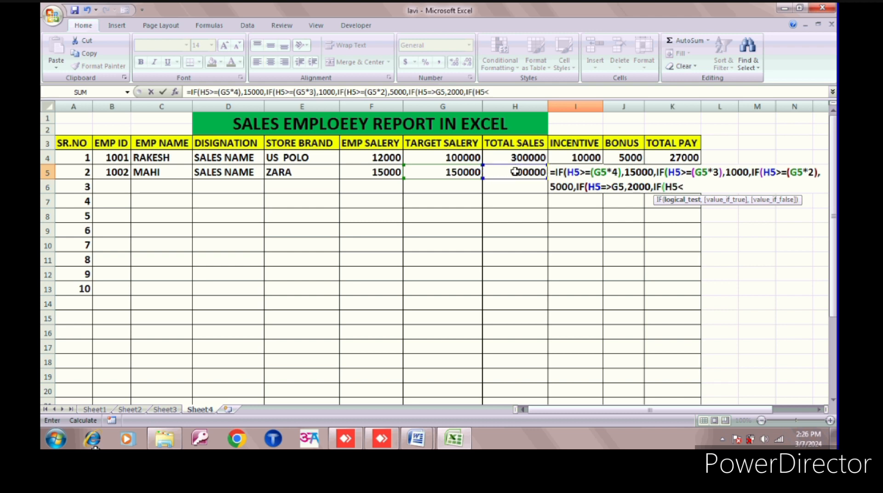
left_click(452, 173)
type(",\"")
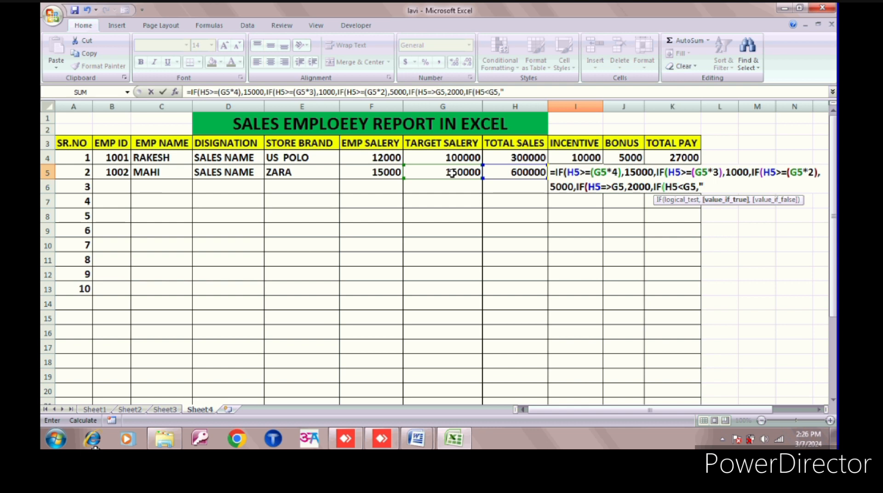
type("TARGET NO")
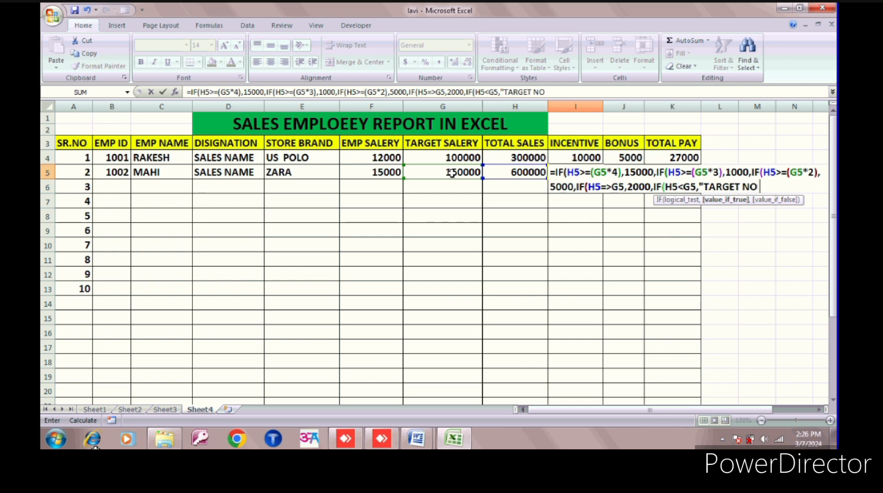
type(" ACHIVE")
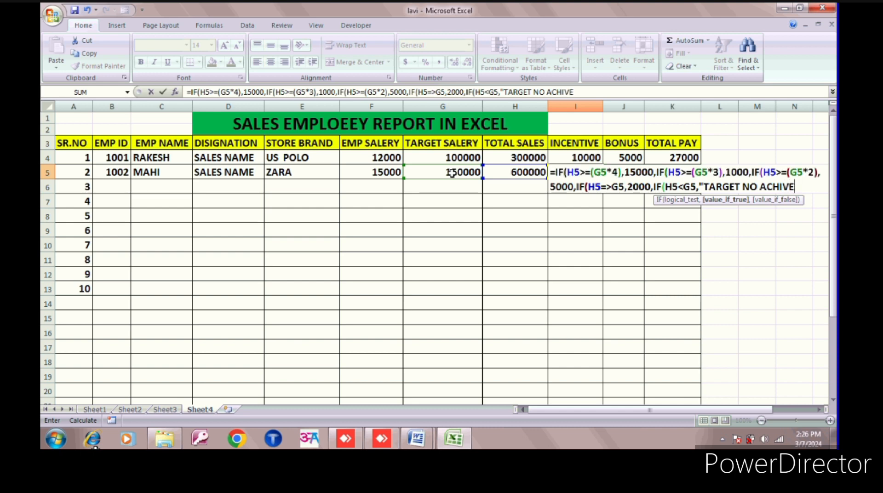
type("\"")
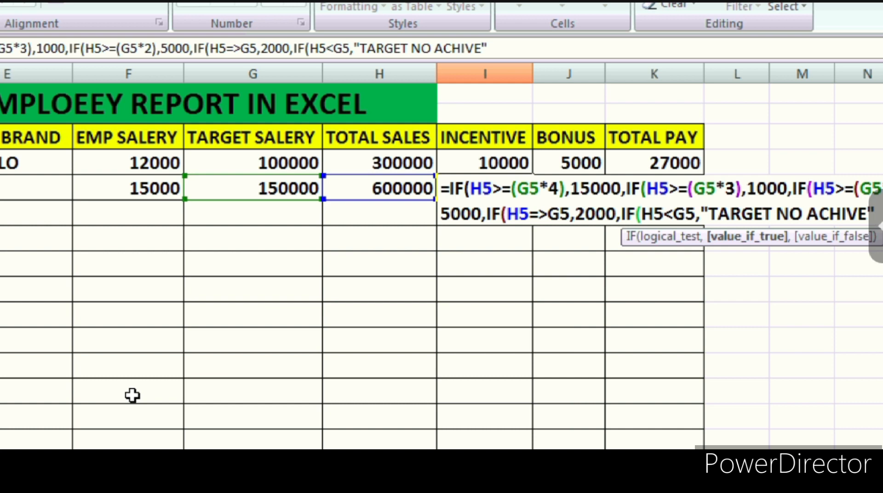
key("BackSpace")
type("D")
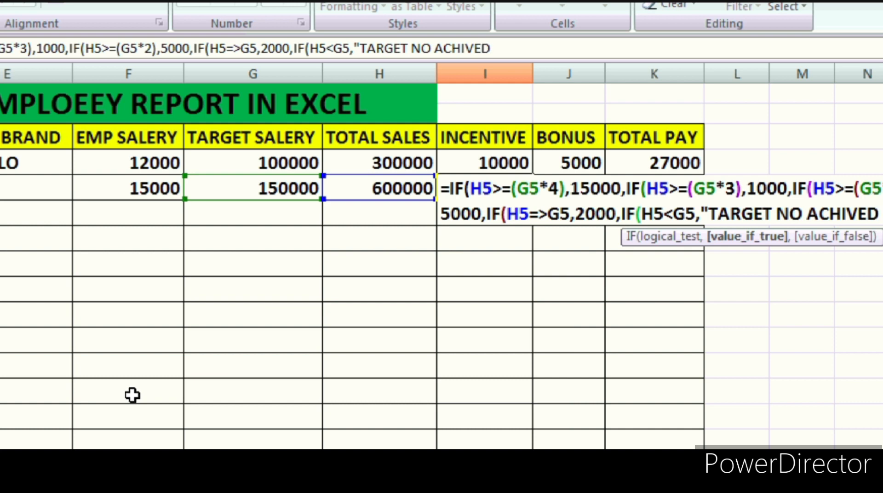
type("\"))))")
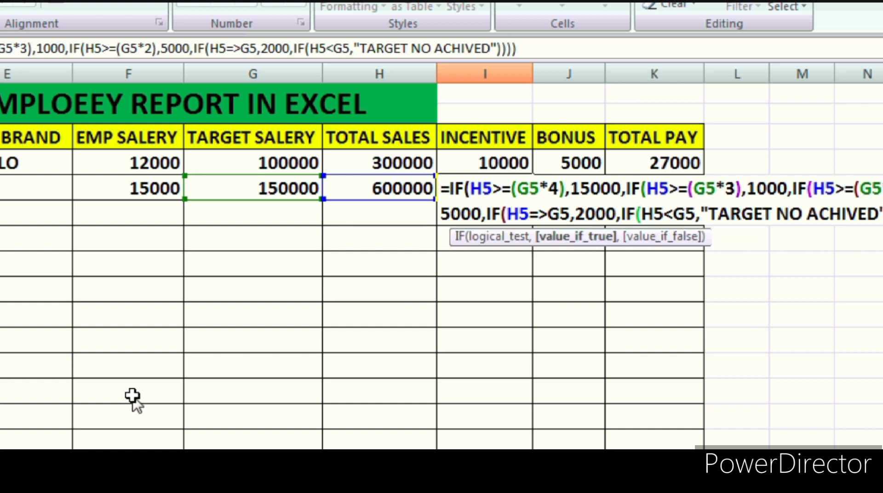
key("Return")
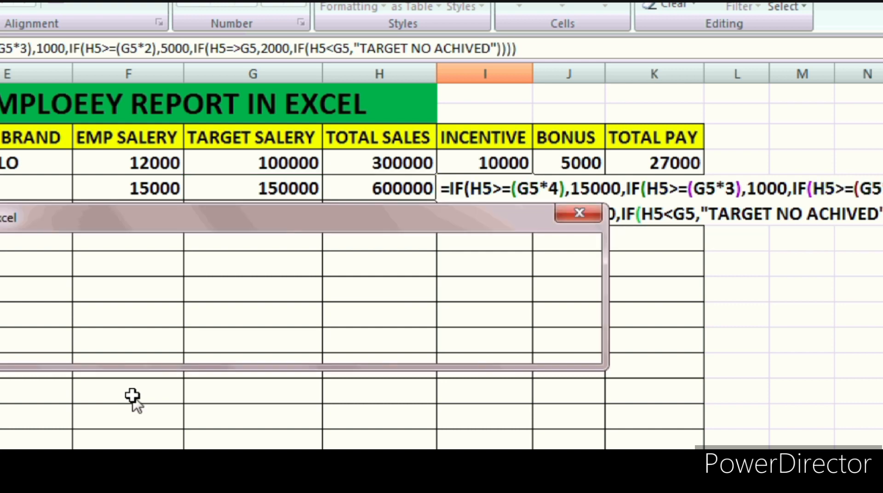
- Accept the proposed correction to the nested IF formula in I5
key("Return")
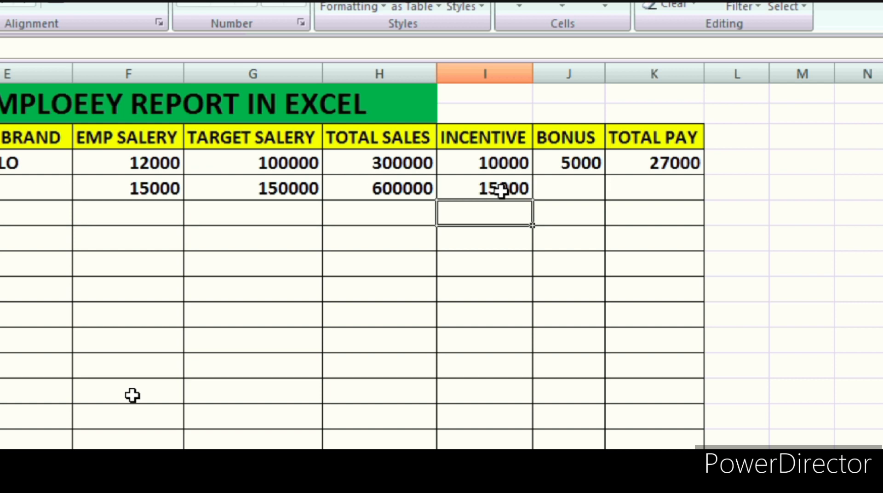
- Set the second employee's total sales in H5 to 400000 to test the incentive formula
left_click(396, 193)
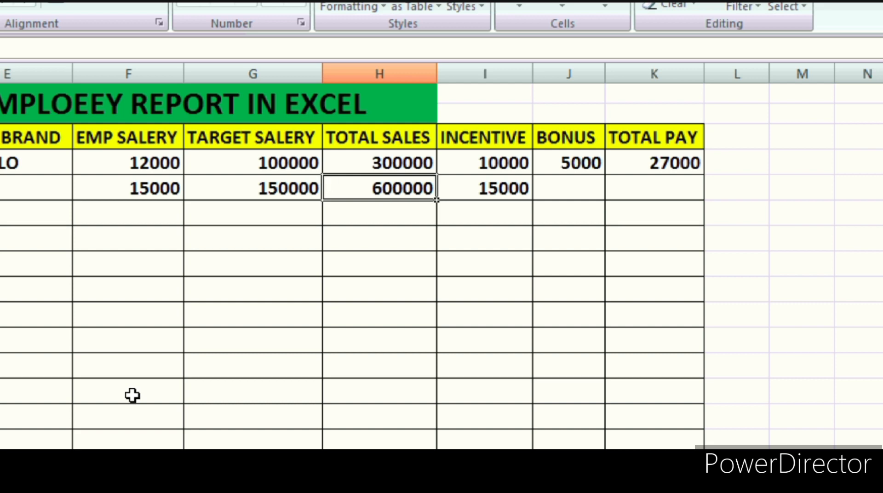
key("F2")
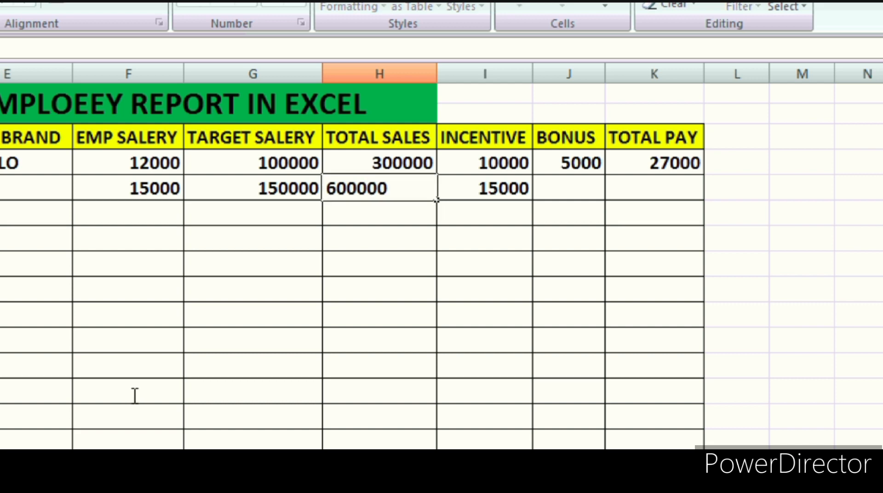
key("Home")
key("Delete")
type("4")
left_click(76, 263)
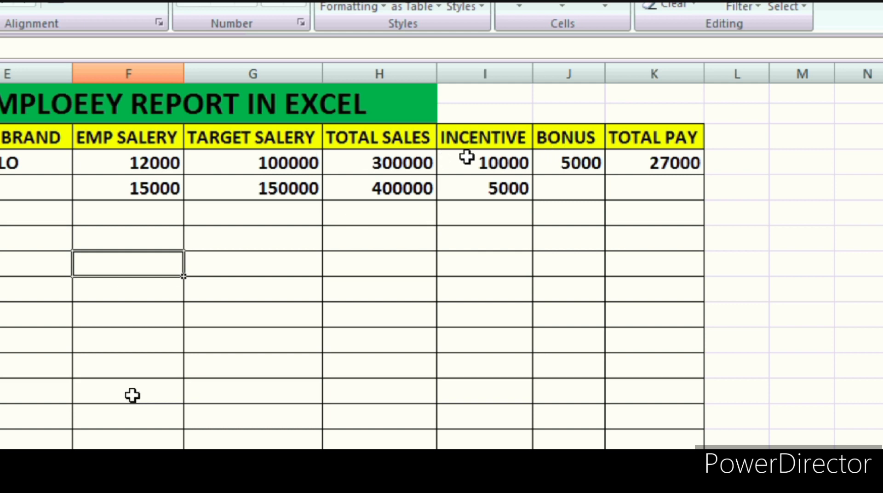
- Set the total sales in H5 to 500000 to test the incentive formula's three-times-target condition
left_click(415, 188)
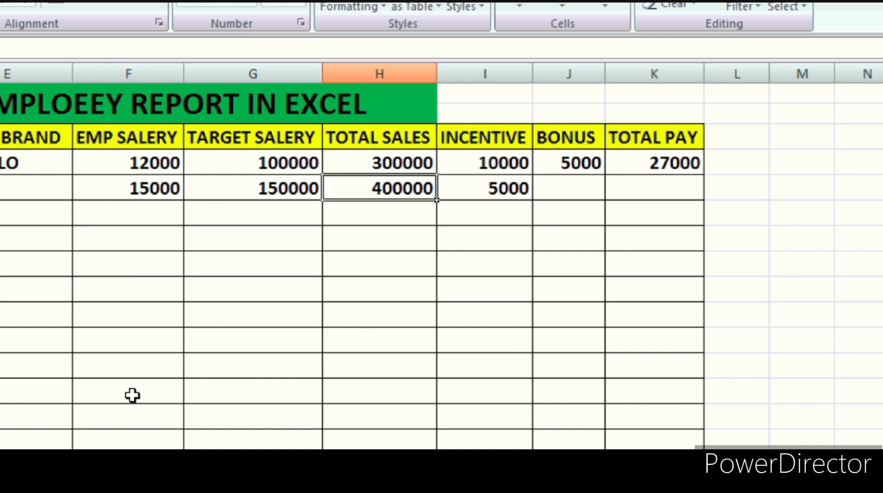
key("F2")
key("Home")
key("Delete")
type("5")
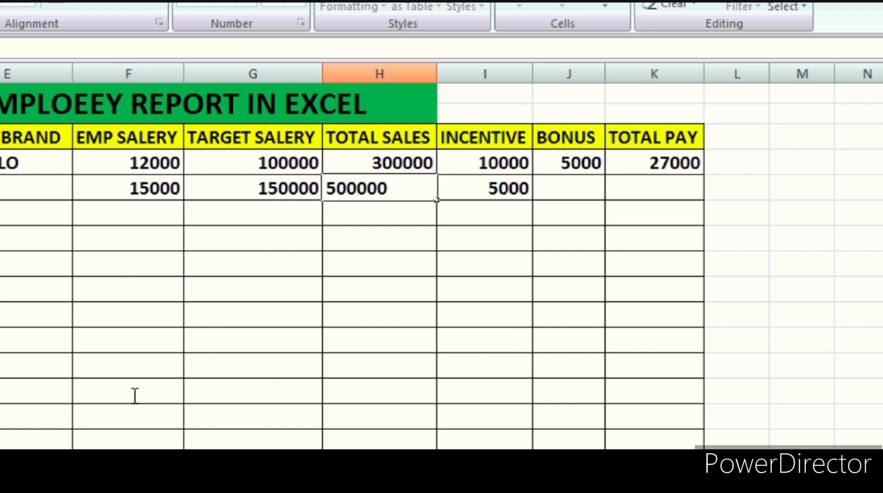
left_click(388, 269)
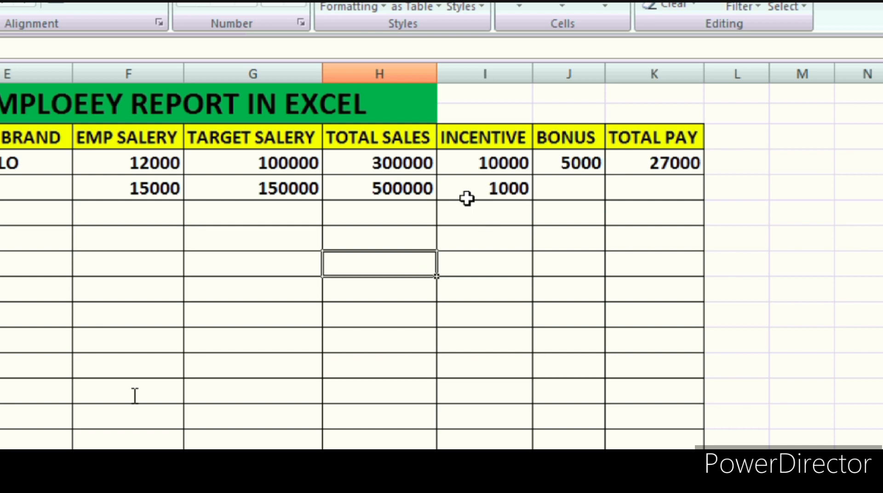
- Set the total sales in H5 to 1500000
left_click(395, 187)
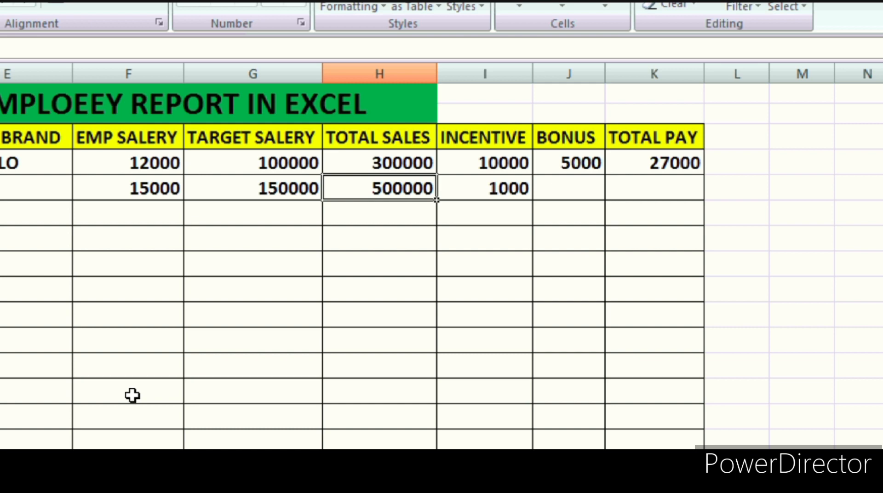
key("F2")
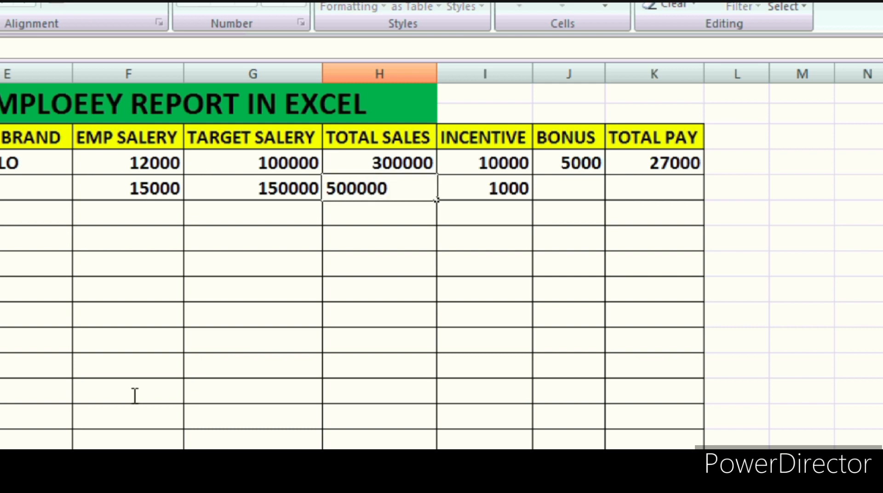
key("Home")
key("Delete")
type("15")
key("Return")
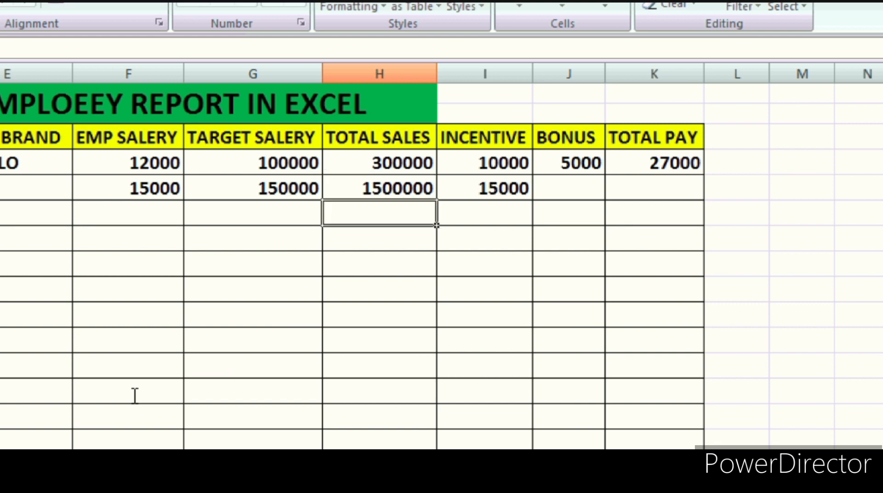
- Set the total sales in H5 to 150000, equal to the target in G5
left_click(399, 188)
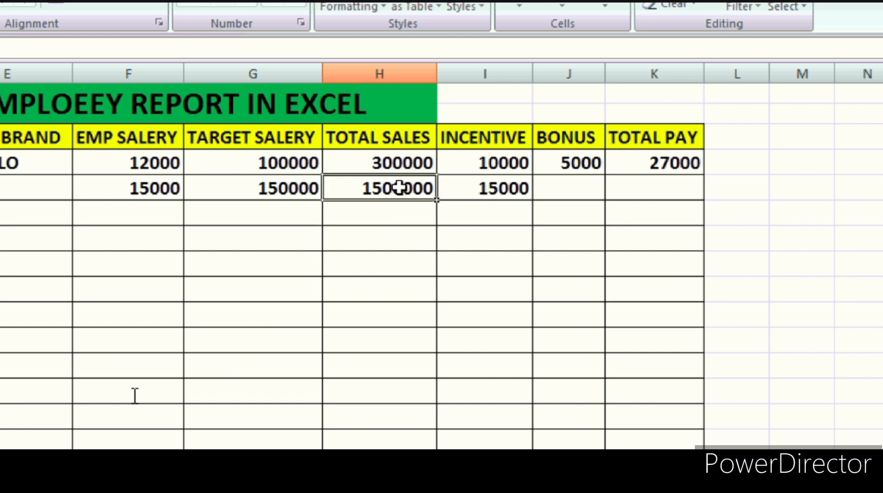
type("150000")
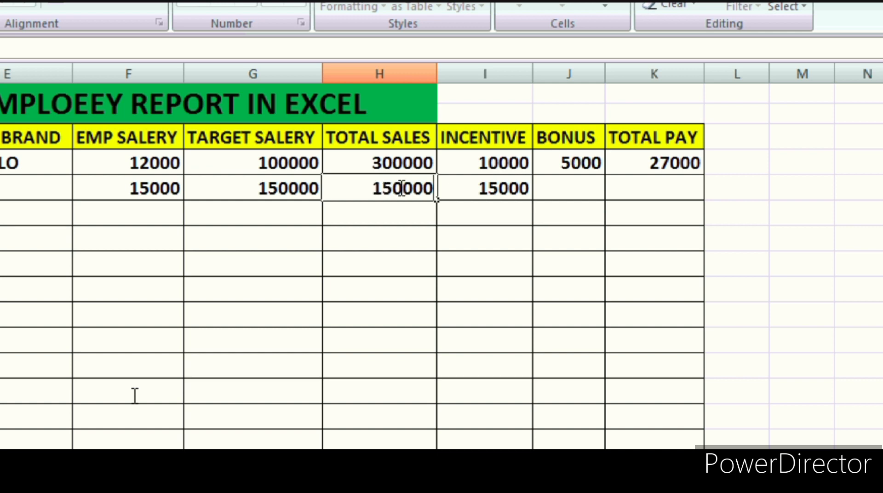
key("Return")
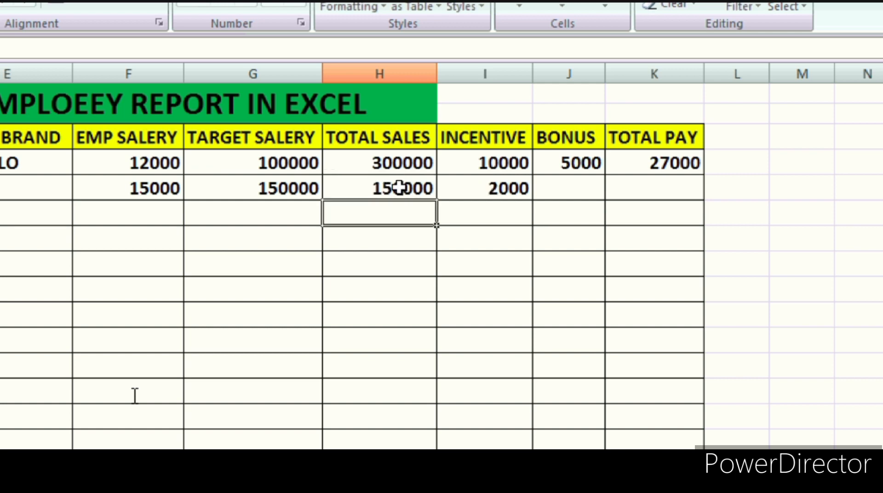
- Set the total sales in H5 to 100000, below target, and fit the INCENTIVE column's width to its contents
left_click(399, 187)
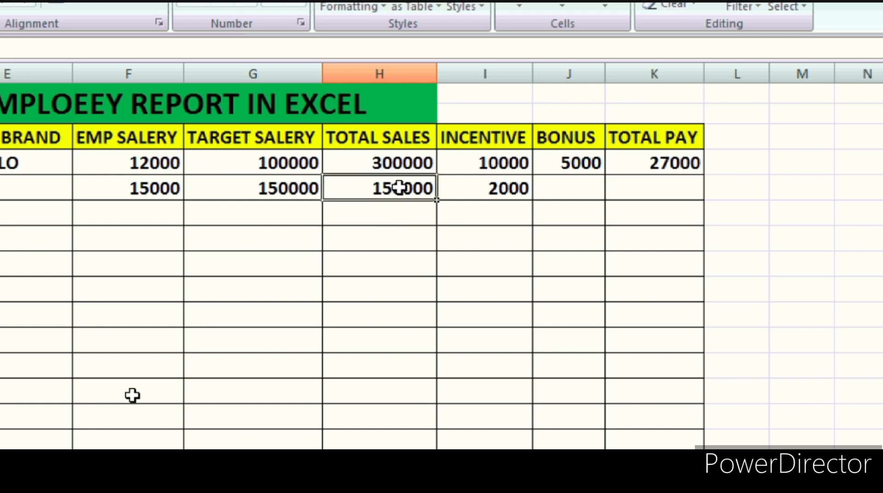
type("100000")
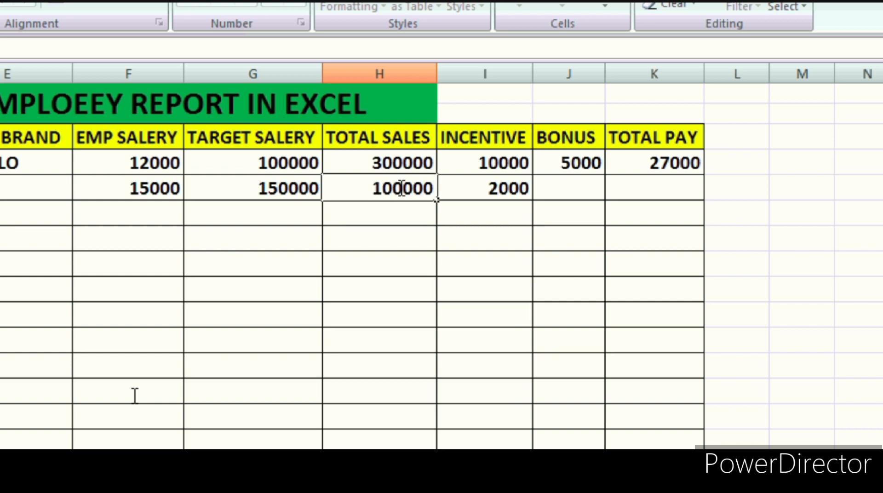
key("Return")
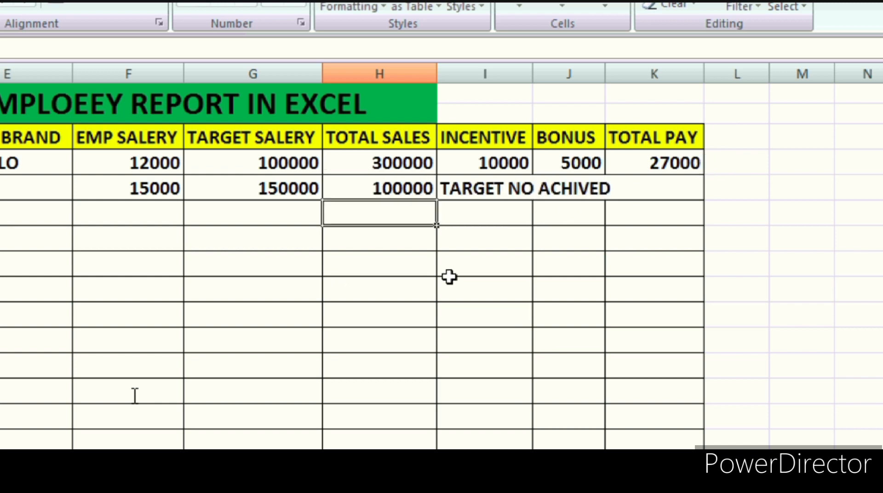
double_click(533, 69)
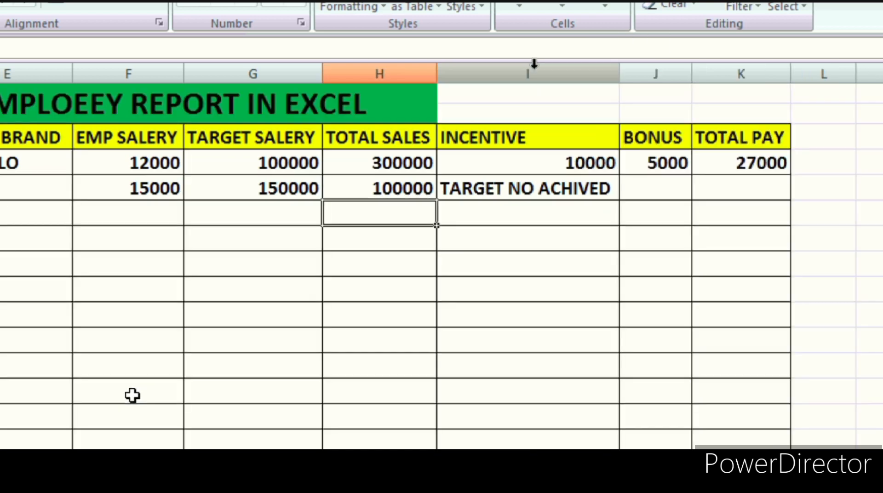
- Set the second employee's total sales in H5 to 400000
left_click(380, 184)
type("400000")
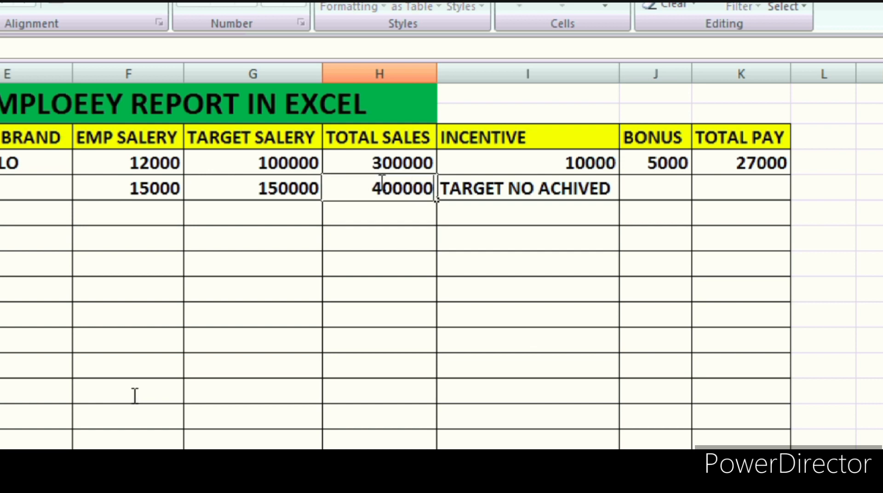
key("Return")
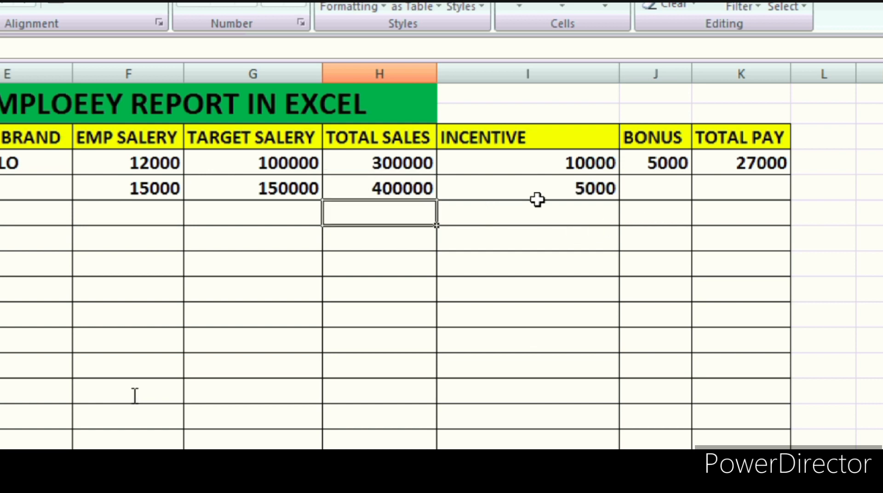
- Start an IF formula in J5, the second employee's BONUS cell, leaving only =IF( entered
left_click(658, 194)
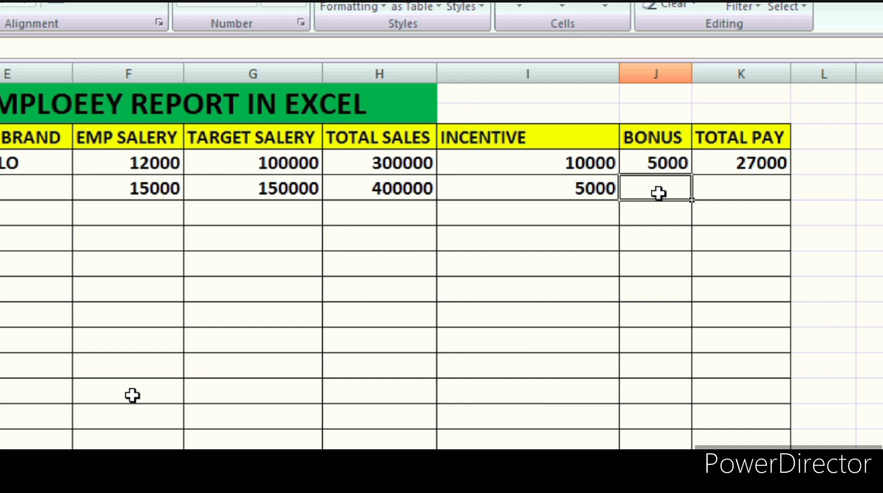
type("=")
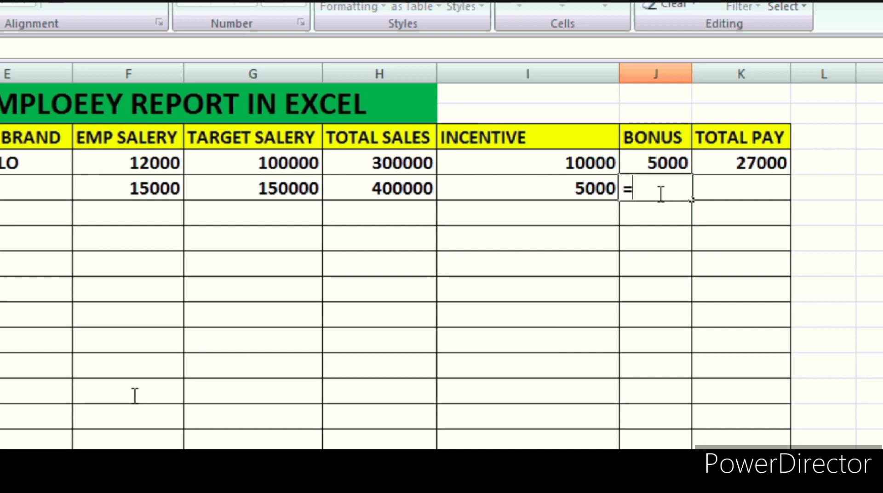
type("IFFFFFFFFFFFFFF")
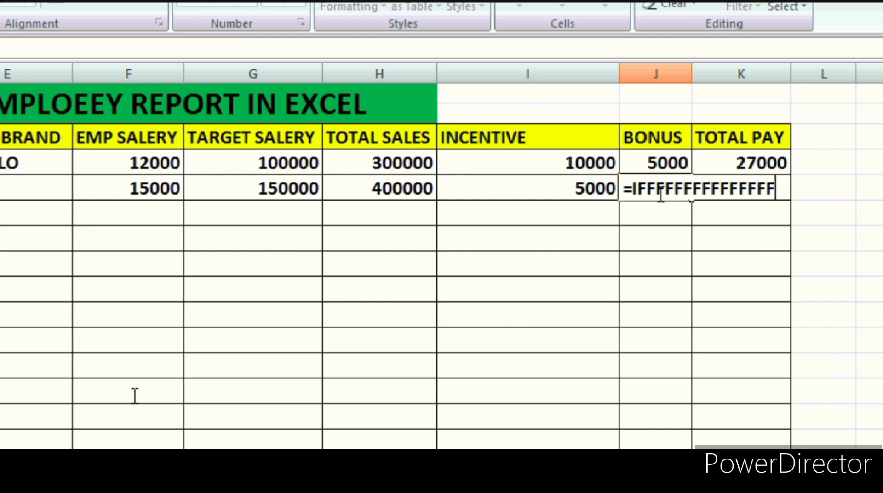
key("BackSpace")
key("BackSpace")
key("BackSpace")
key("BackSpace")
key("BackSpace")
key("BackSpace")
key("BackSpace")
key("BackSpace")
key("BackSpace")
key("BackSpace")
key("BackSpace")
key("BackSpace")
key("BackSpace")
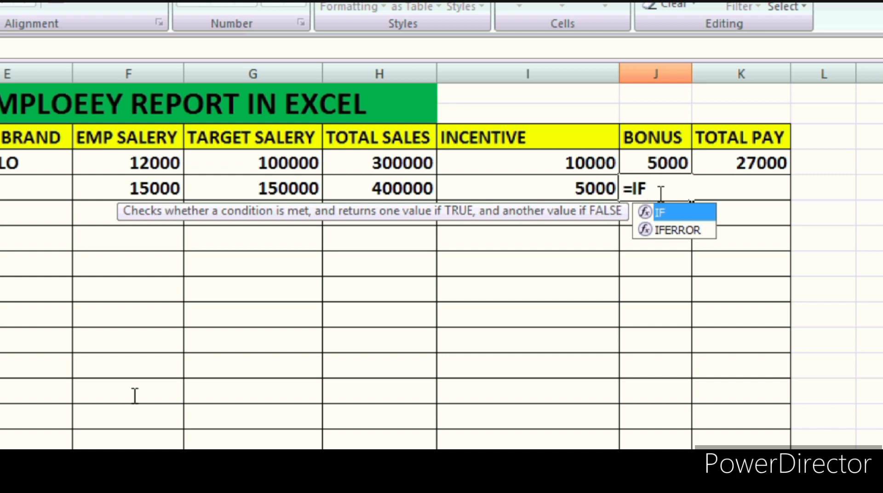
type("(")
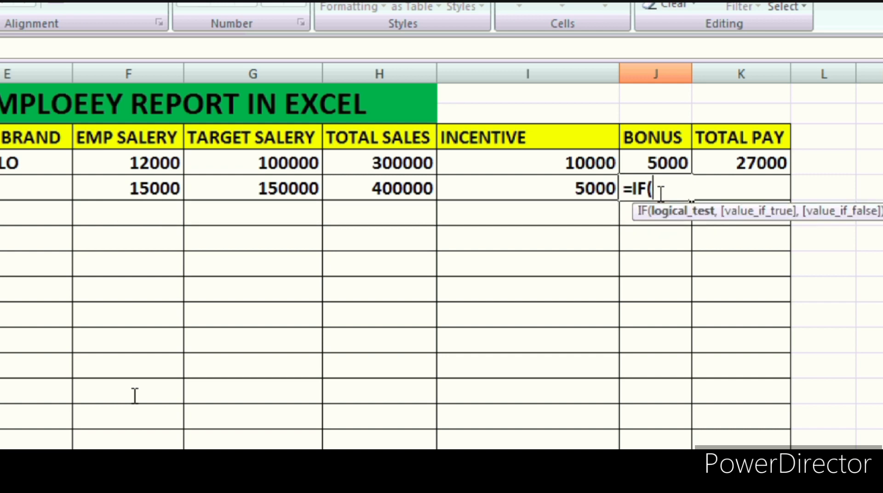
- Set the J5 formula's condition to H5>=(G5*3) with 5000 as its true value
left_click(401, 189)
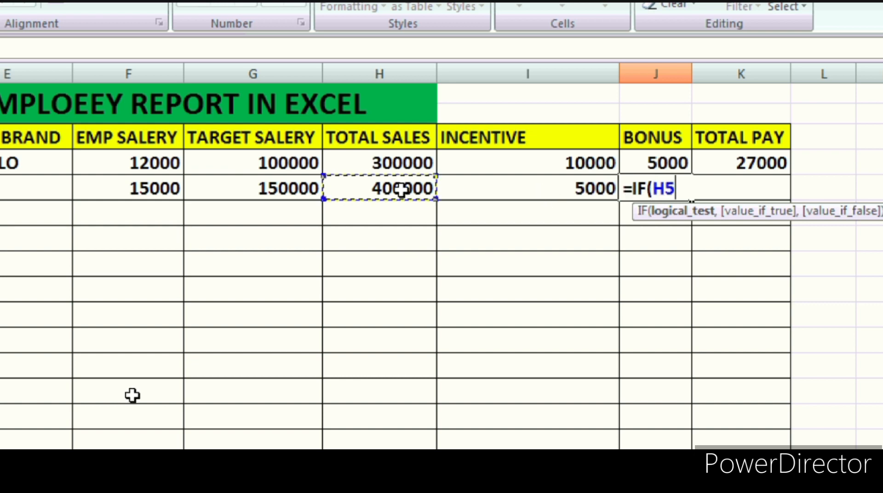
type(">=")
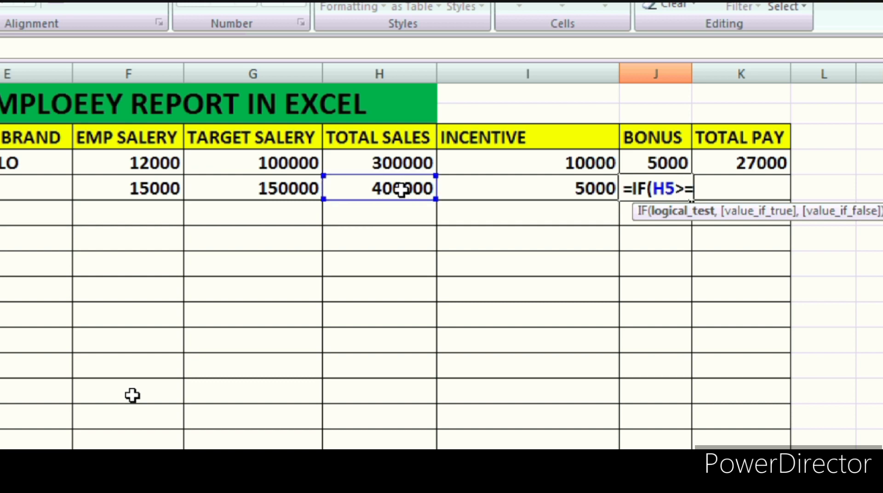
type("(")
left_click(300, 189)
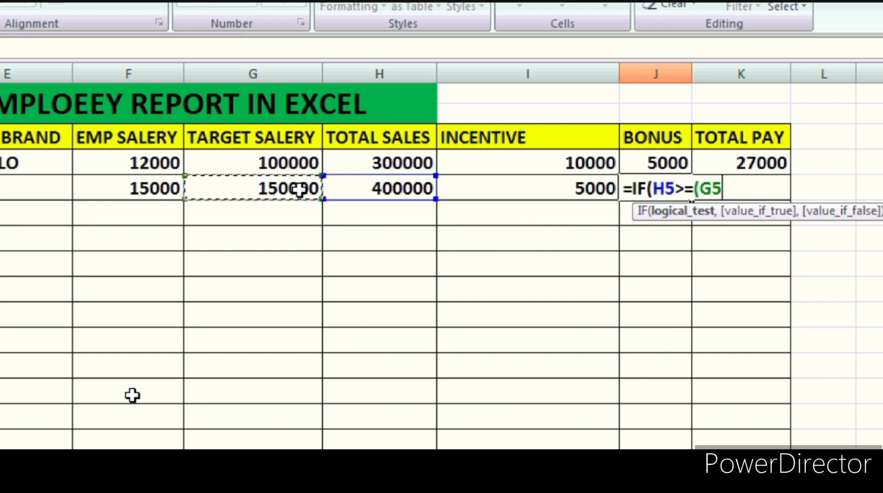
type("*")
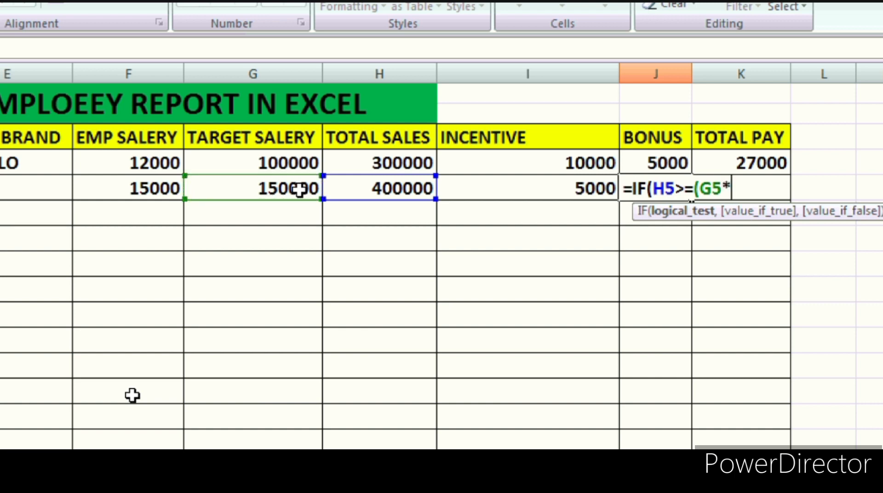
type("3),5000")
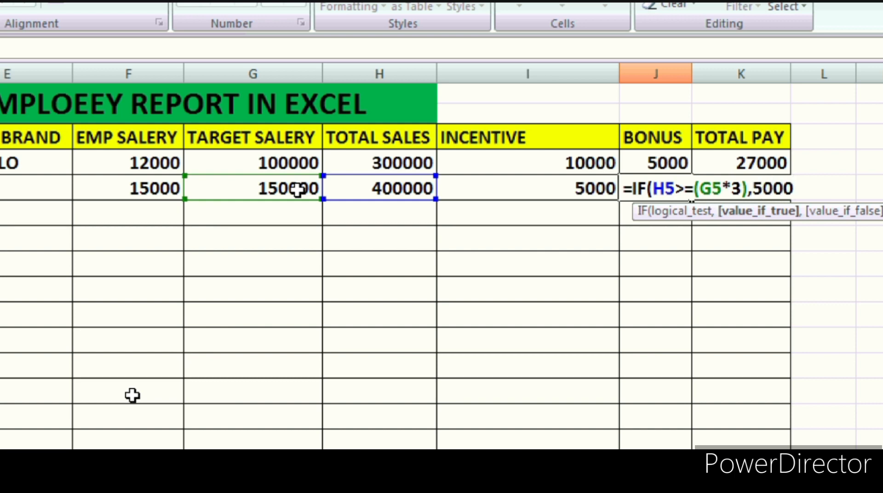
- Finish the J5 formula with "NO BONUS" as its false value, submit it and fit the BONUS column's width to its contents
type(",\"")
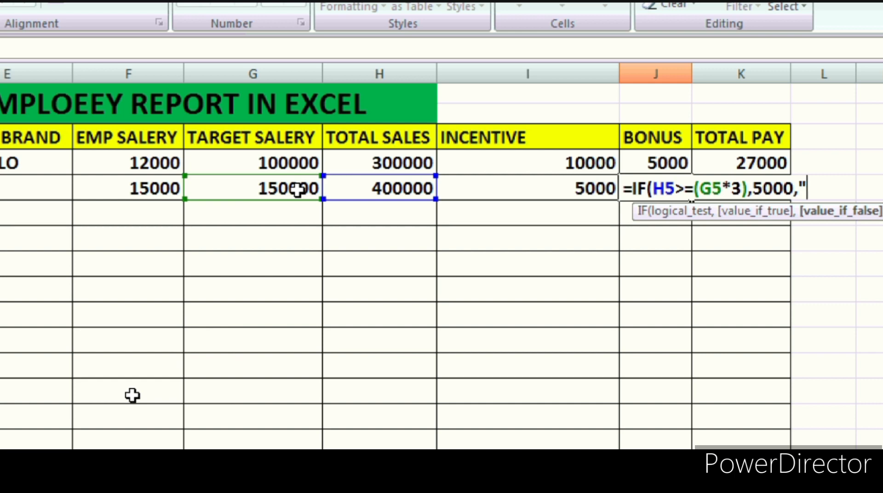
type("NO BO")
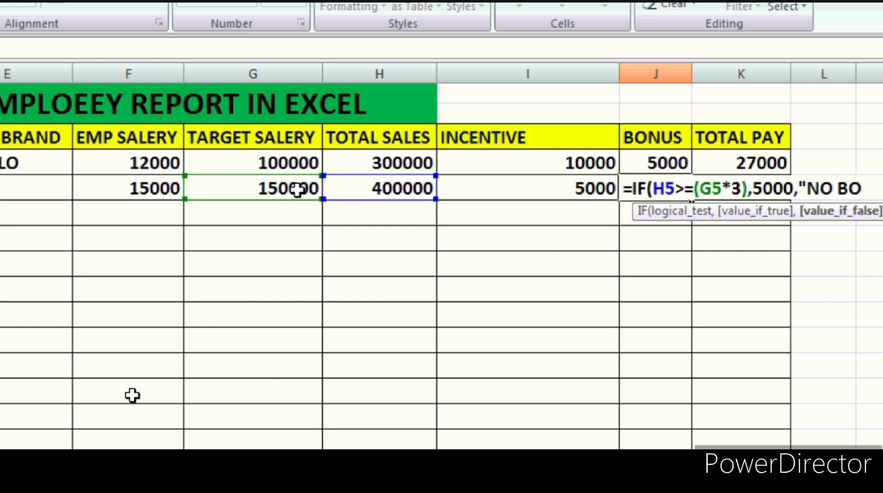
type("NUS\"))")
key("Return")
key("Return")
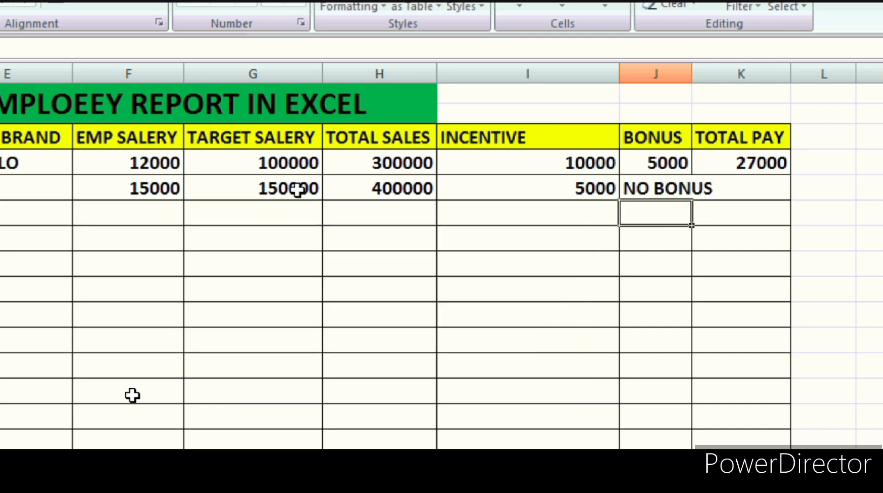
double_click(690, 80)
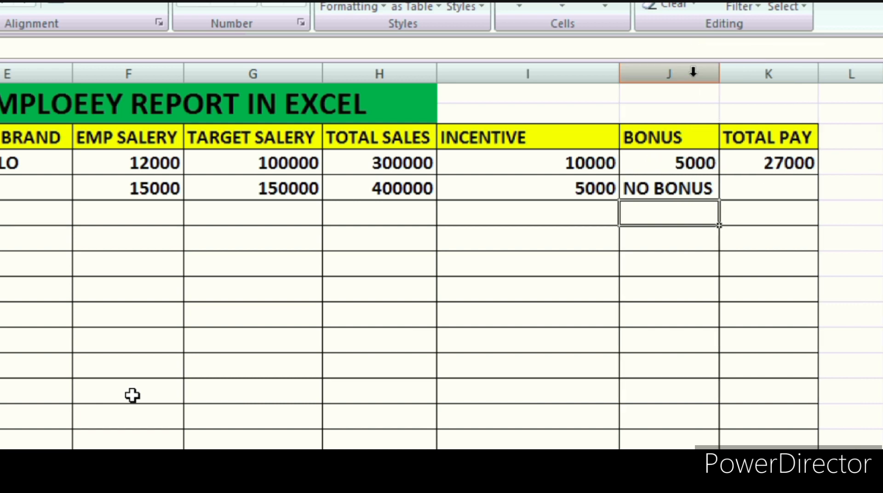
- Set the second employee's total sales in H5 to 500000
left_click(534, 189)
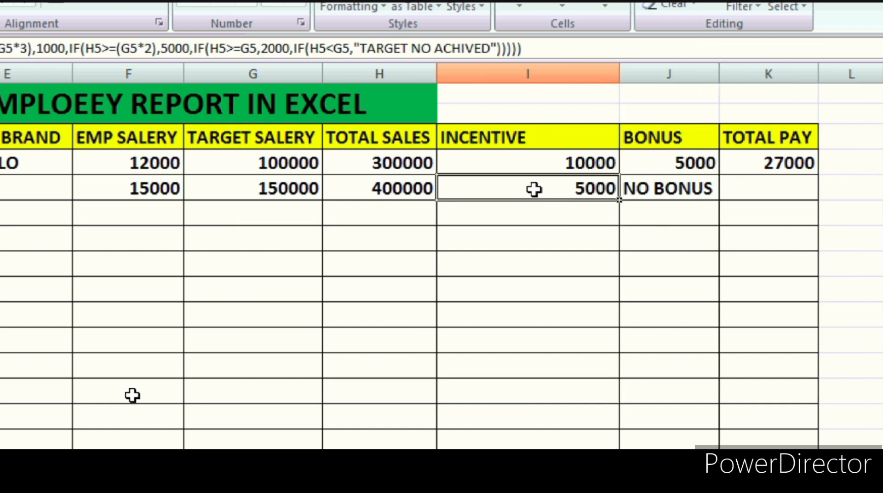
left_click(382, 190)
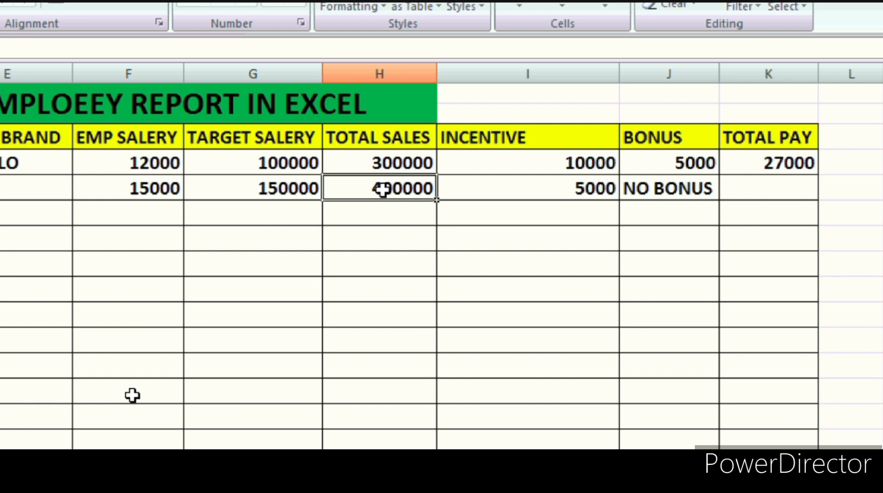
left_click(274, 186)
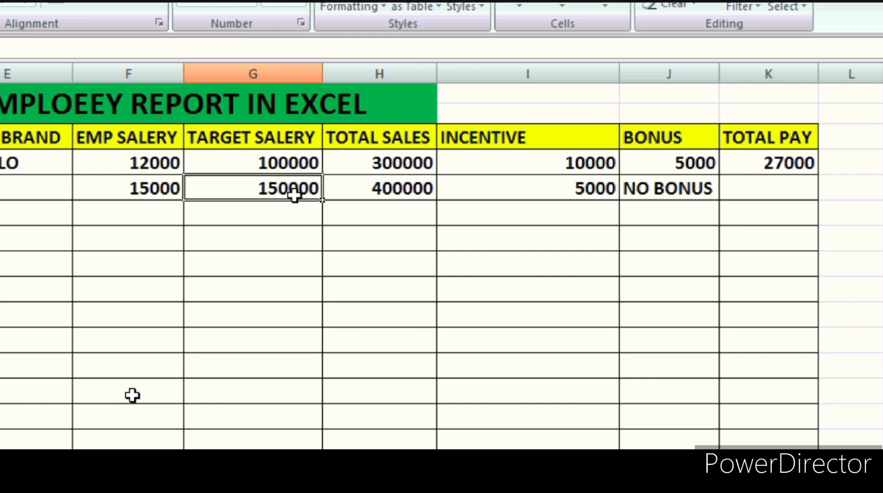
left_click(362, 186)
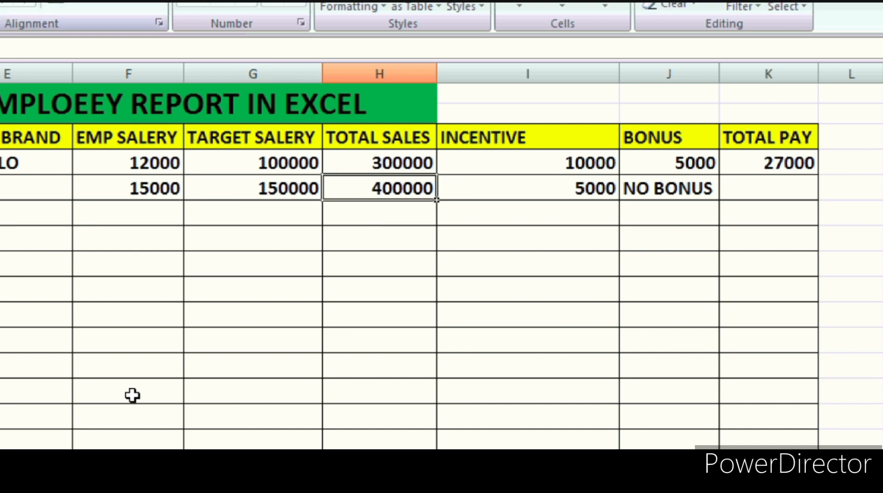
key("F2")
key("BackSpace")
key("BackSpace")
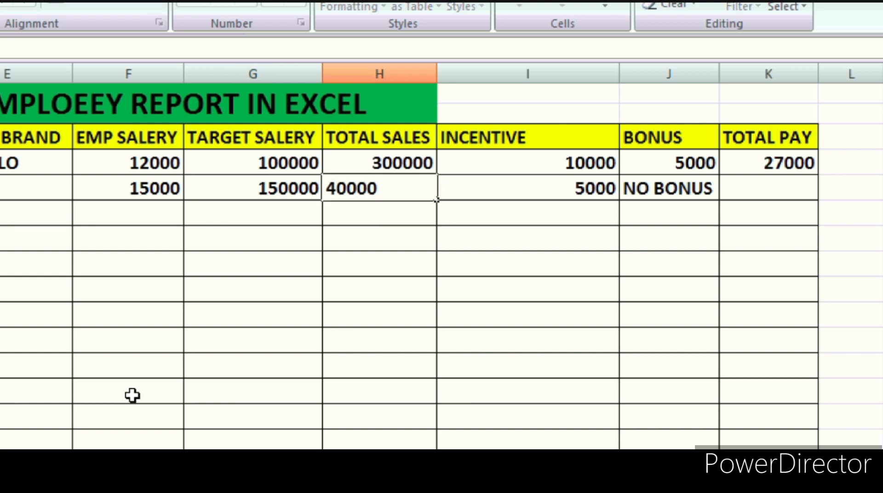
type("50")
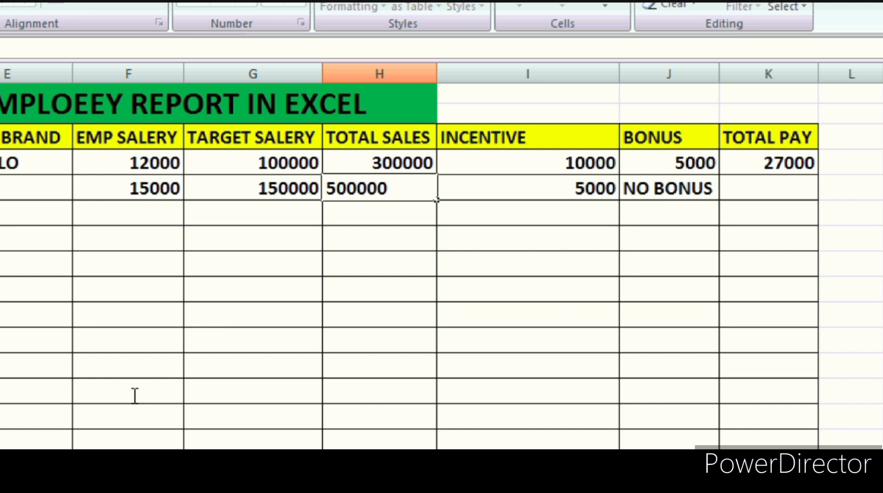
key("Return")
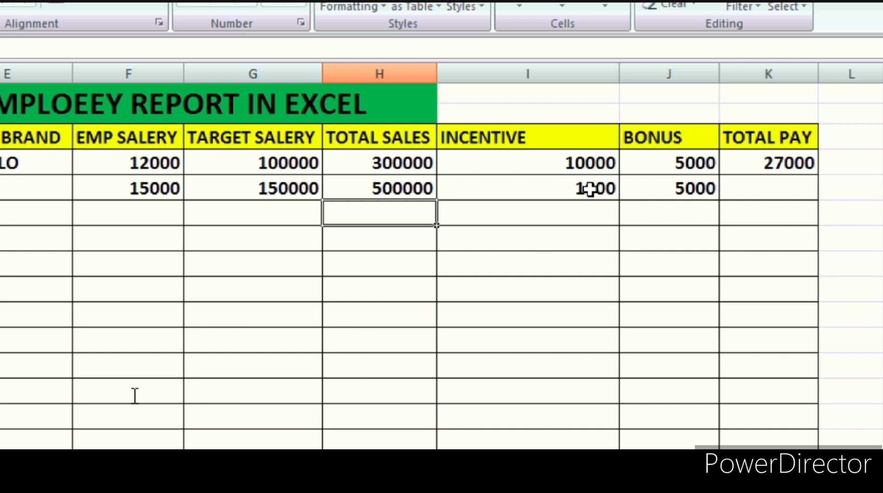
- Calculate the second employee's TOTAL PAY in K5 with the formula =F5+I5+J5, adding salary, incentive and bonus
left_click(791, 191)
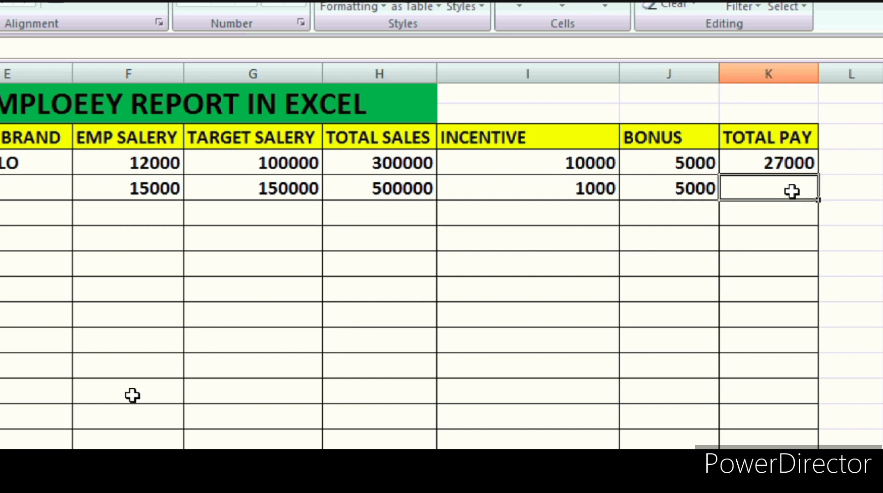
type("=")
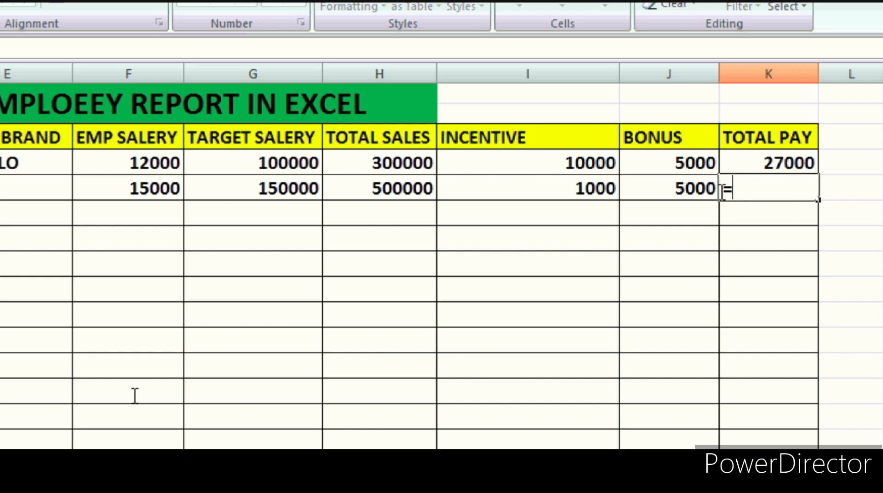
left_click(154, 184)
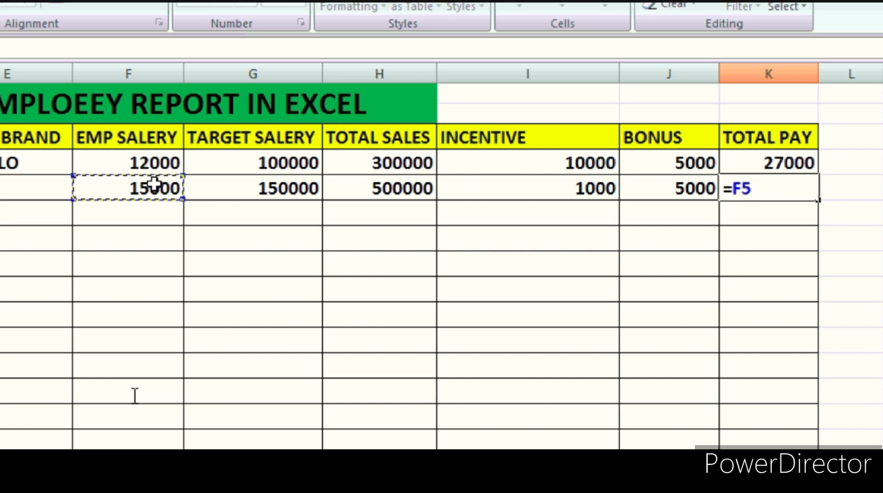
type("+")
left_click(554, 190)
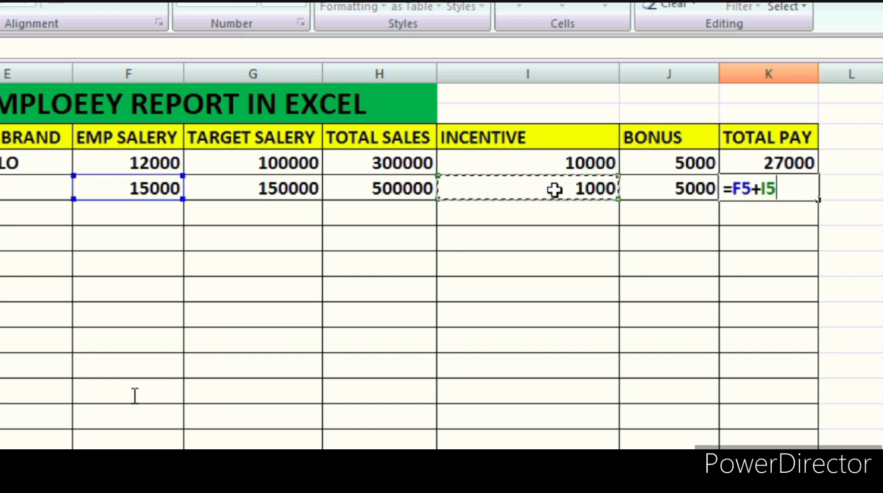
type("+")
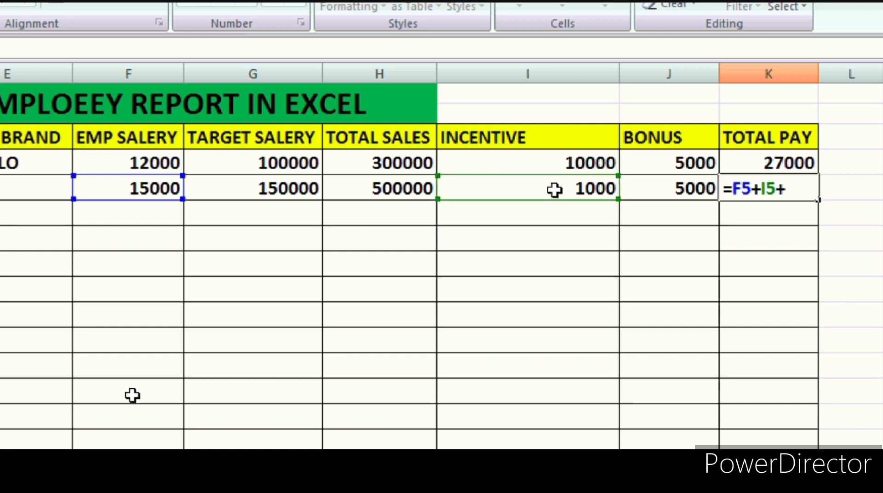
left_click(681, 193)
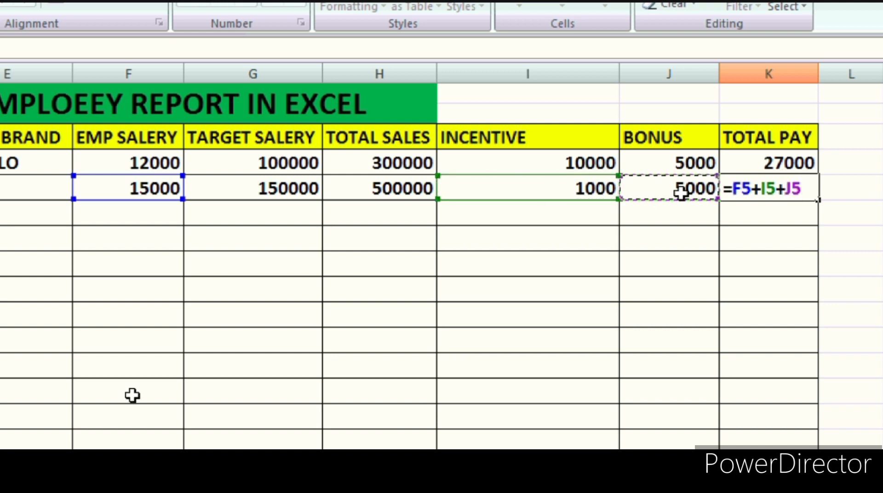
key("Return")
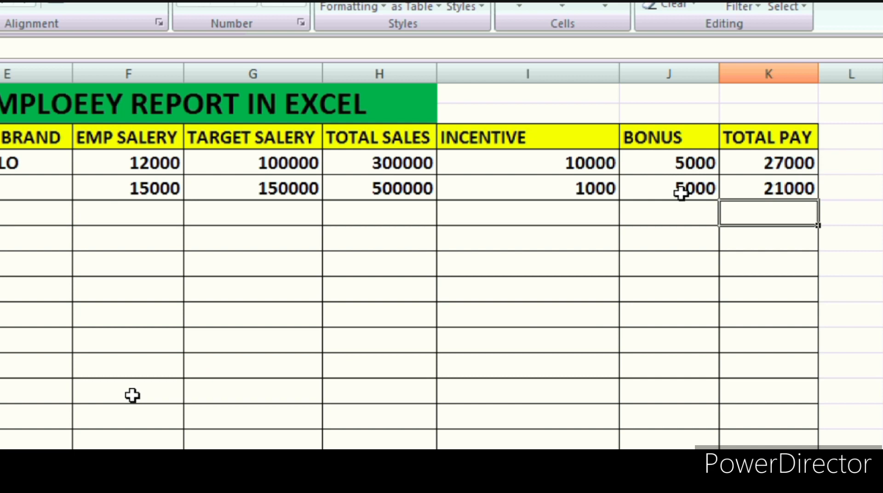